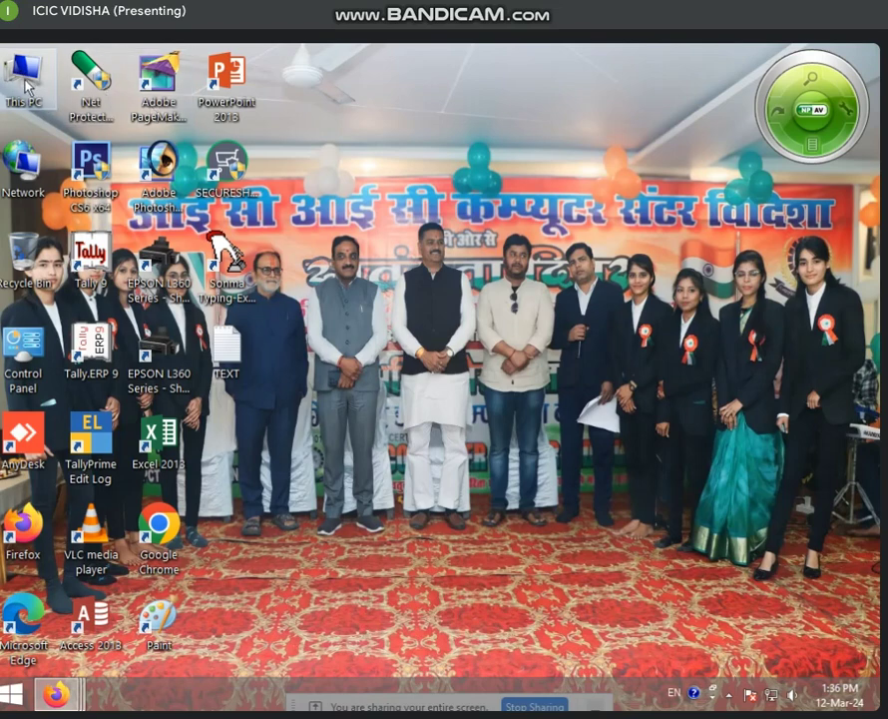
Check the computer's basic system information and the folders and drives in This PC, closing each window after viewing.
{"action": "right_click", "coordinate": [28, 86]}
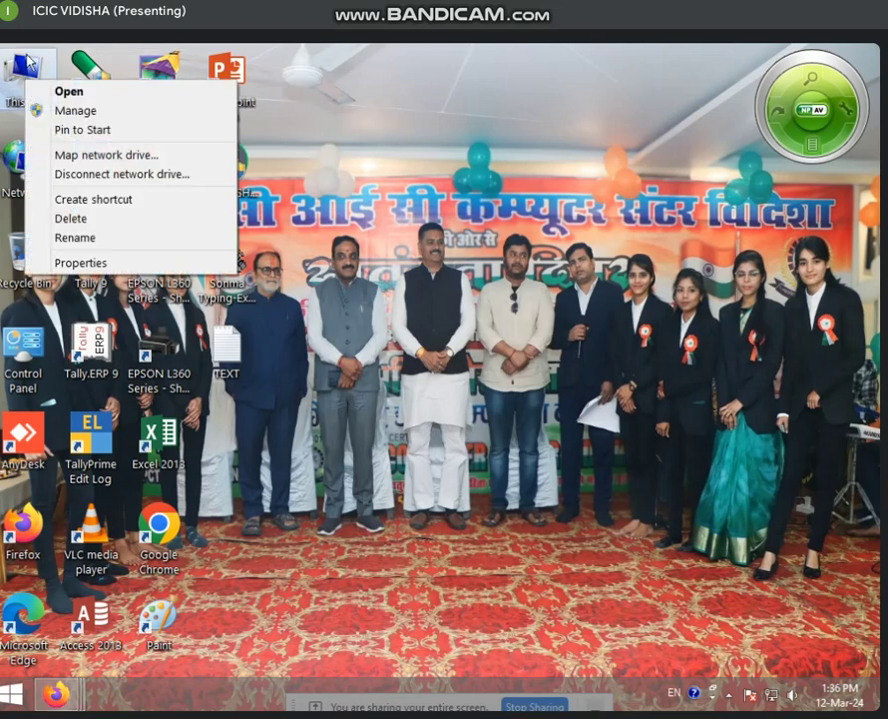
{"action": "left_click", "coordinate": [82, 264]}
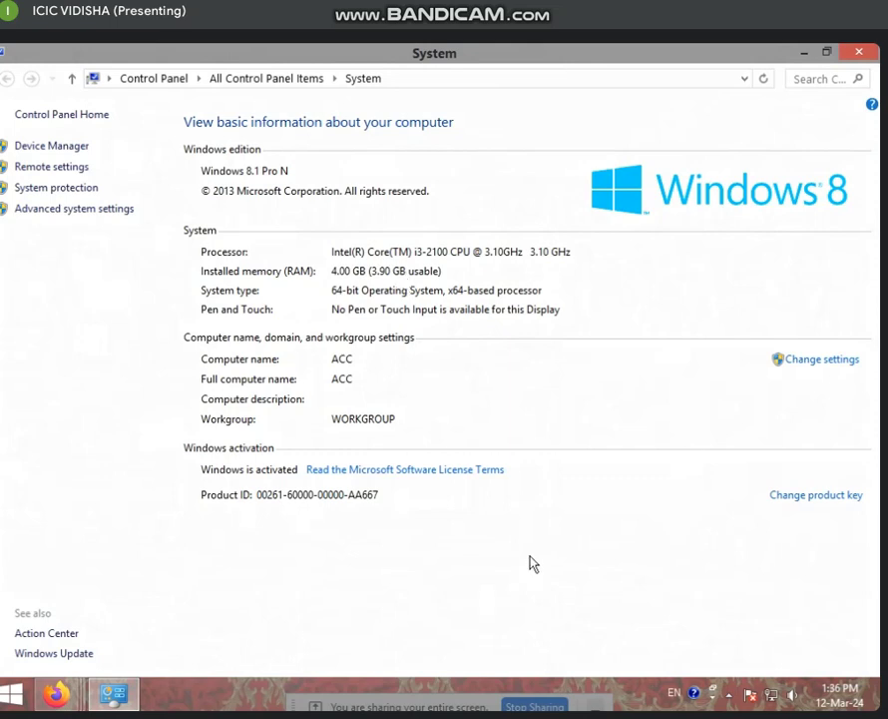
{"action": "left_click", "coordinate": [861, 53]}
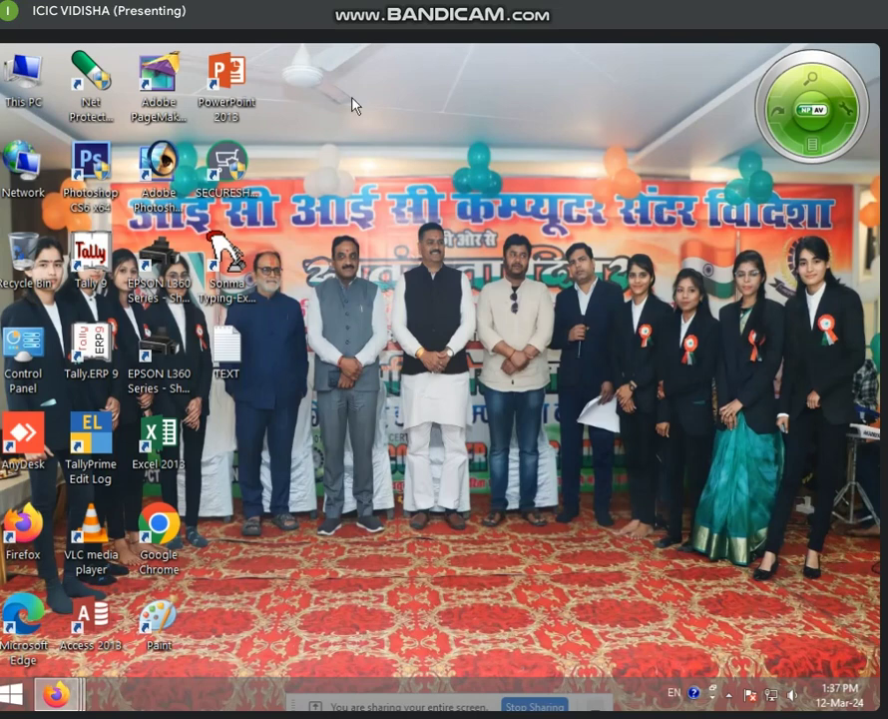
{"action": "double_click", "coordinate": [27, 88]}
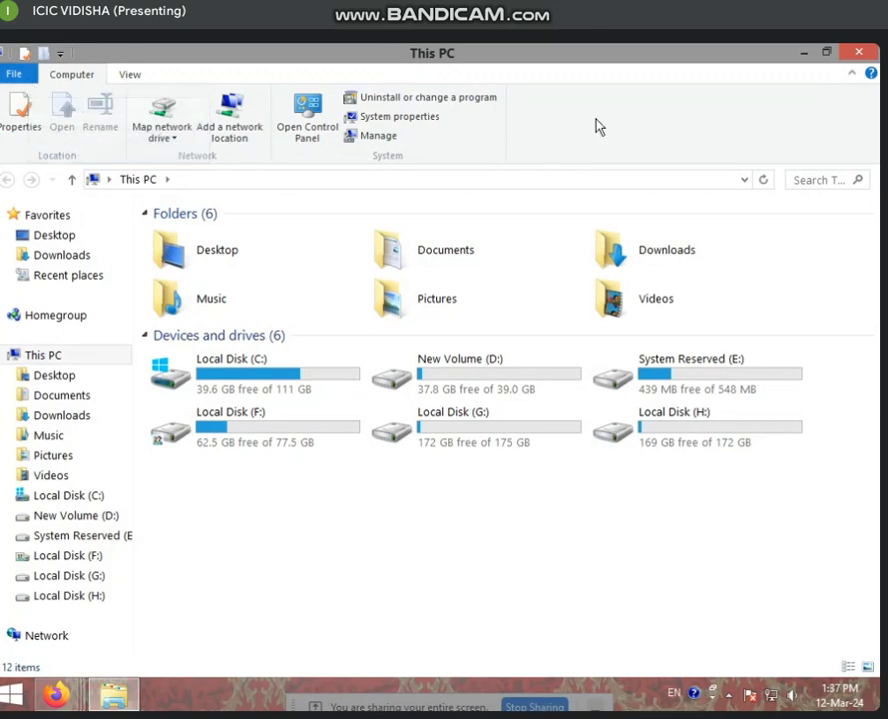
{"action": "left_click", "coordinate": [860, 52]}
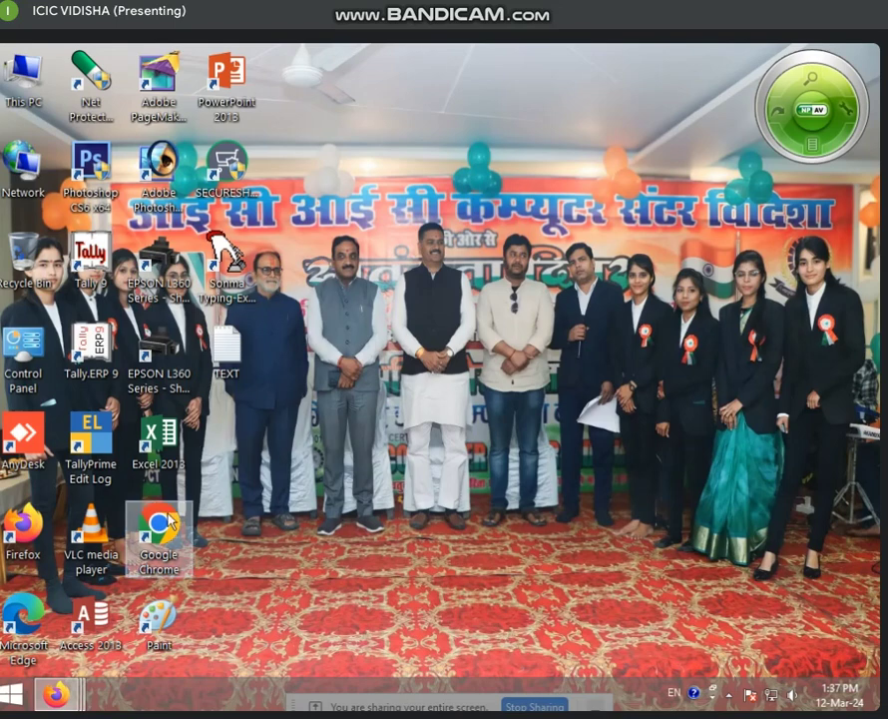
Open Excel 2013 with a blank workbook and enter BNBVNVBN in G5 and BVNB in G10.
{"action": "double_click", "coordinate": [162, 451]}
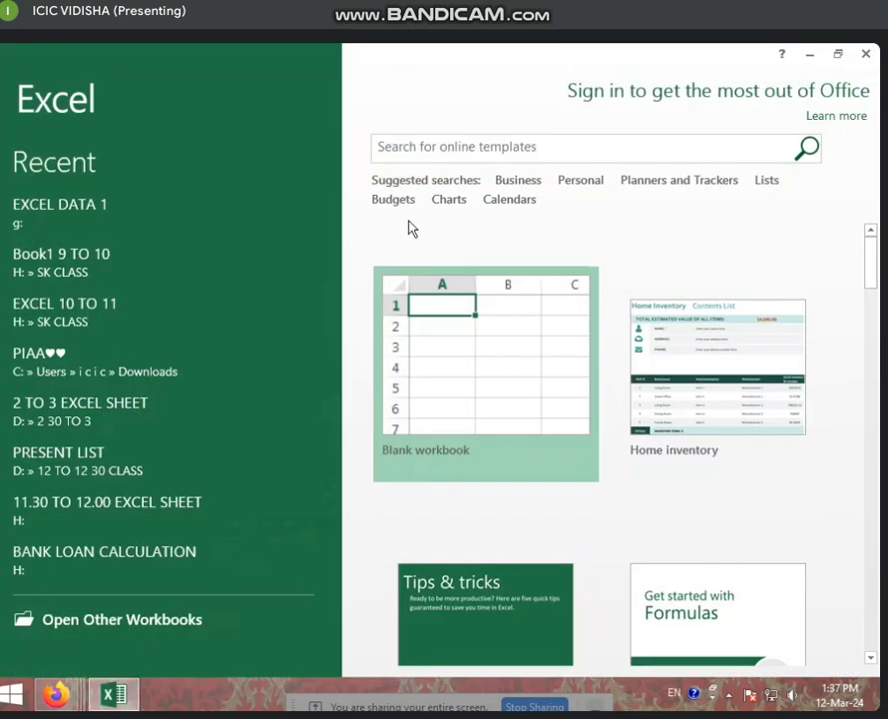
{"action": "left_click", "coordinate": [481, 363]}
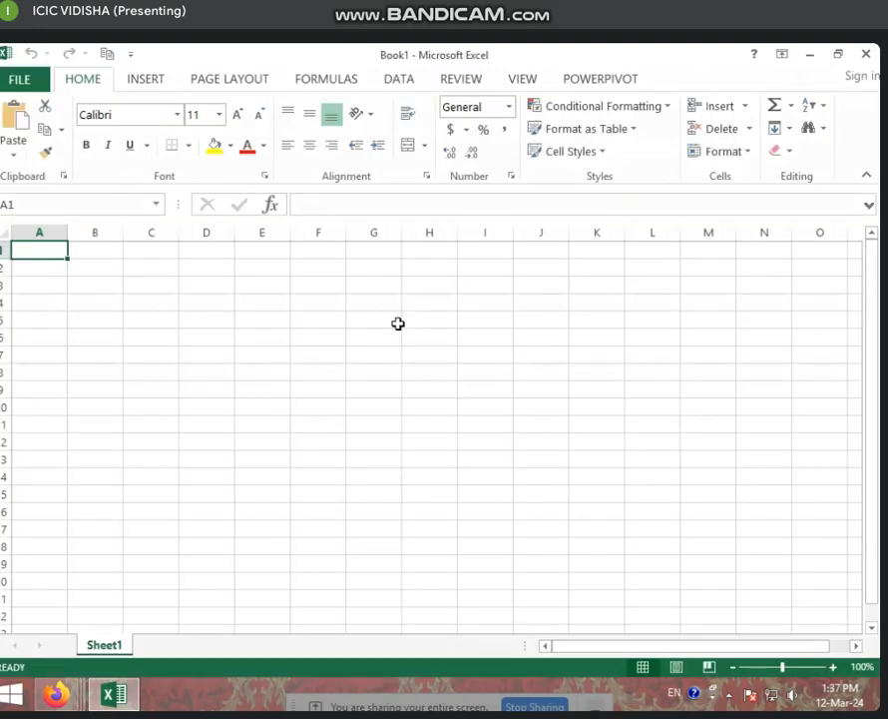
{"action": "left_click", "coordinate": [395, 320]}
{"action": "type", "text": "BNBVNVBN"}
{"action": "left_click", "coordinate": [351, 413]}
{"action": "type", "text": "BVNB"}
Enter BN in F11, BV in E13 and D14, and N in C15, and close the workbook without saving.
{"action": "left_click", "coordinate": [319, 424]}
{"action": "type", "text": "BN"}
{"action": "left_click", "coordinate": [263, 459]}
{"action": "type", "text": "BV"}
{"action": "left_click", "coordinate": [207, 477]}
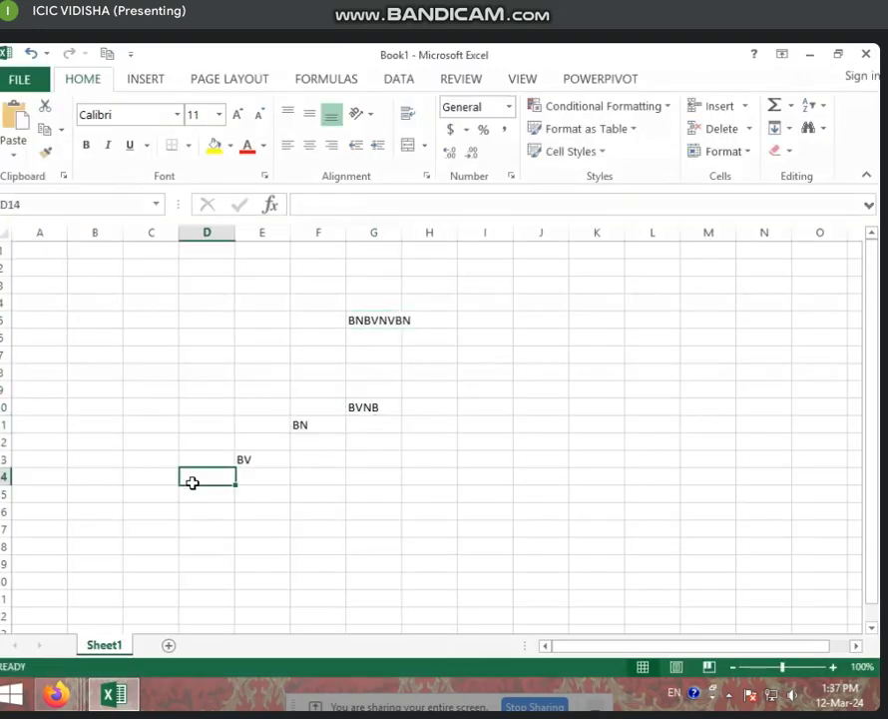
{"action": "type", "text": "BV"}
{"action": "left_click", "coordinate": [154, 494]}
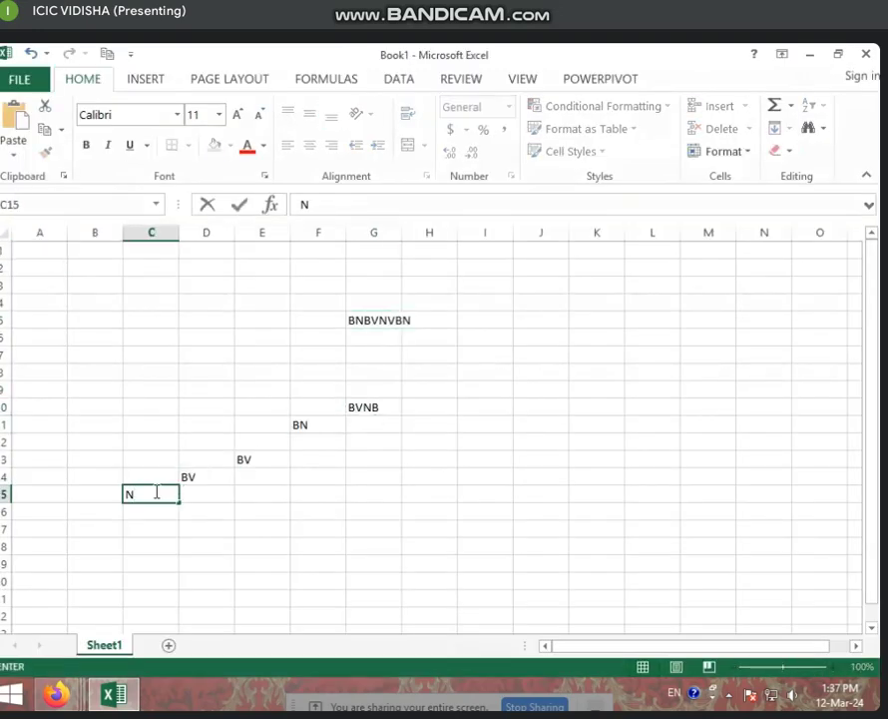
{"action": "left_click", "coordinate": [866, 54]}
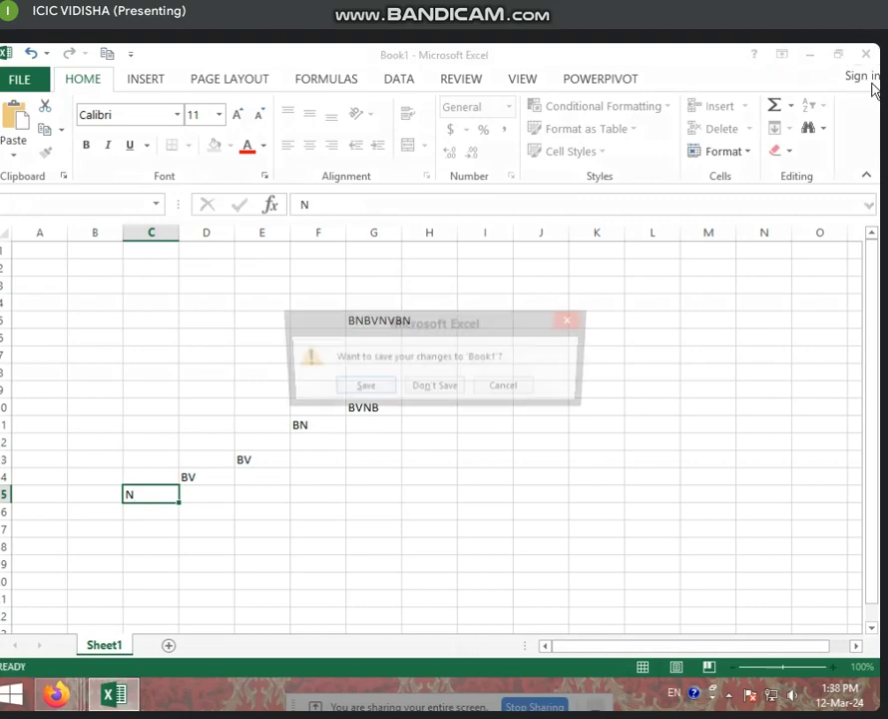
{"action": "left_click", "coordinate": [413, 389]}
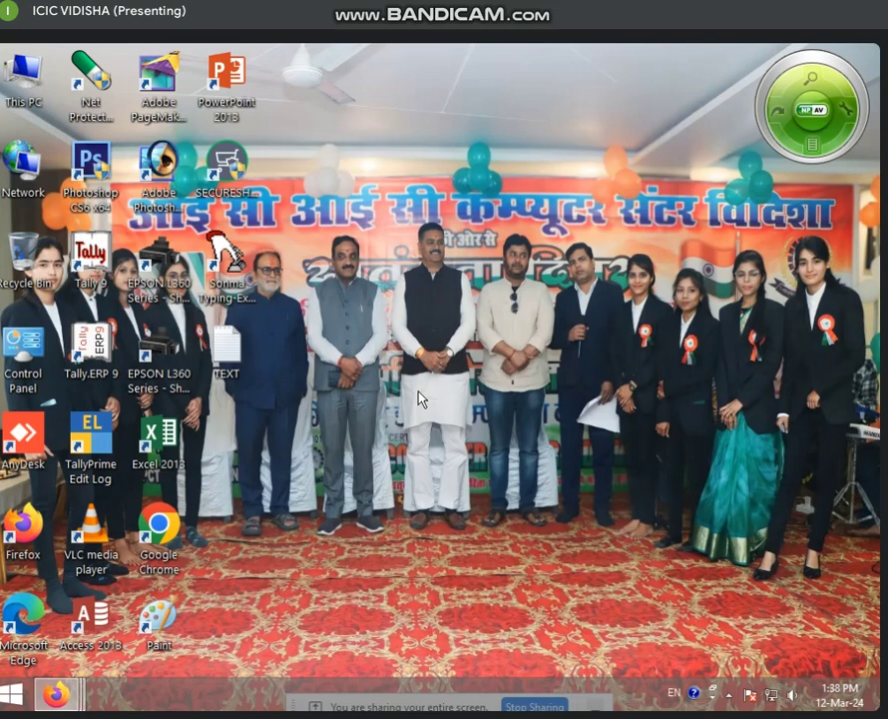
Open This PC, examine the C: and H: drives, and close the window.
{"action": "double_click", "coordinate": [21, 84]}
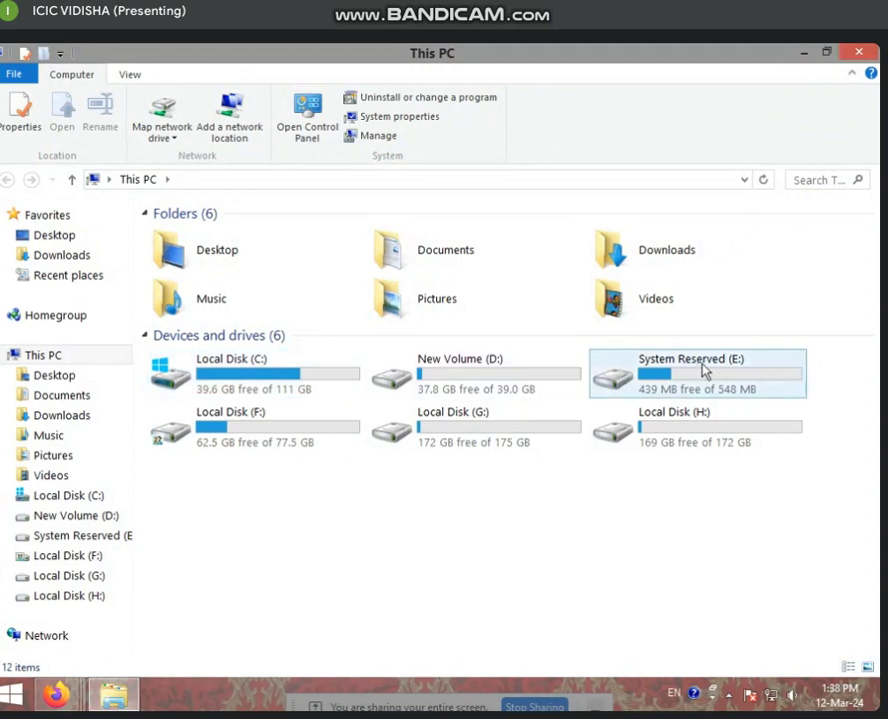
{"action": "left_click", "coordinate": [215, 388]}
{"action": "left_click", "coordinate": [707, 429]}
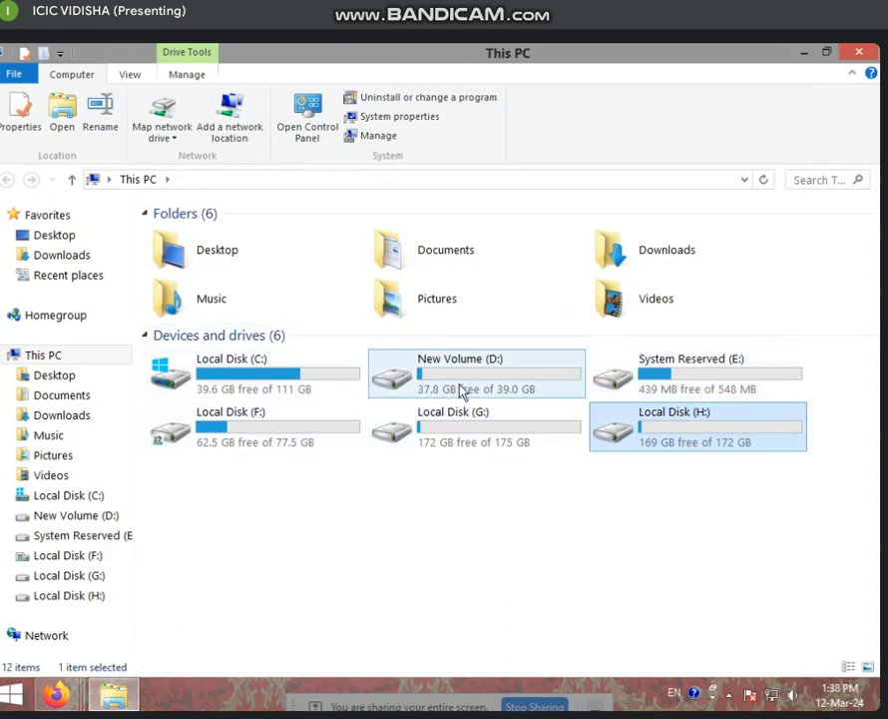
{"action": "left_click", "coordinate": [873, 52]}
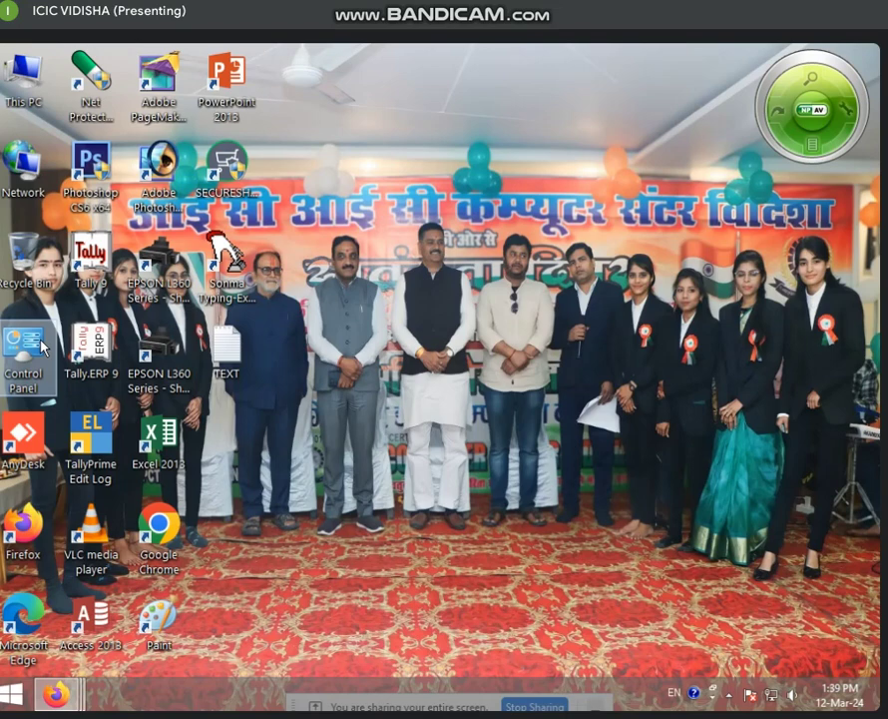
Reopen This PC to examine the storage of the C: and D: drives, and close the window.
{"action": "double_click", "coordinate": [22, 71]}
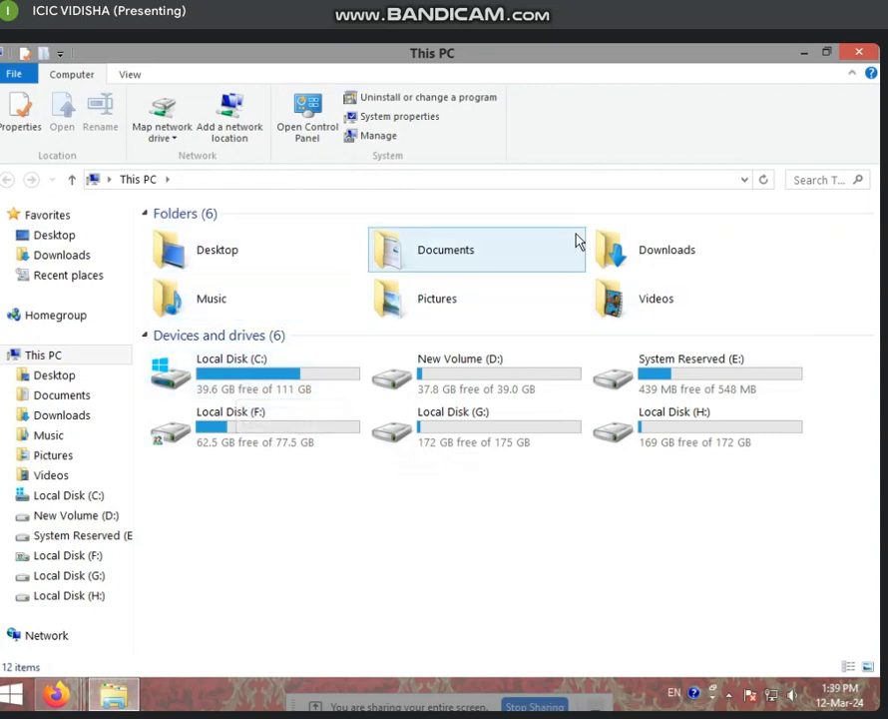
{"action": "left_click", "coordinate": [261, 364]}
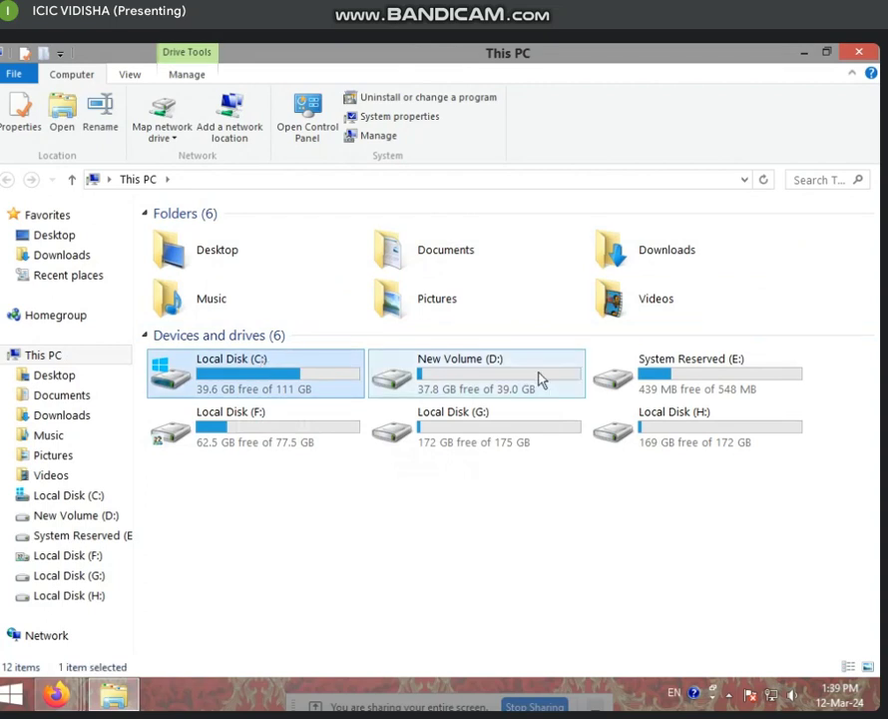
{"action": "left_click", "coordinate": [539, 379]}
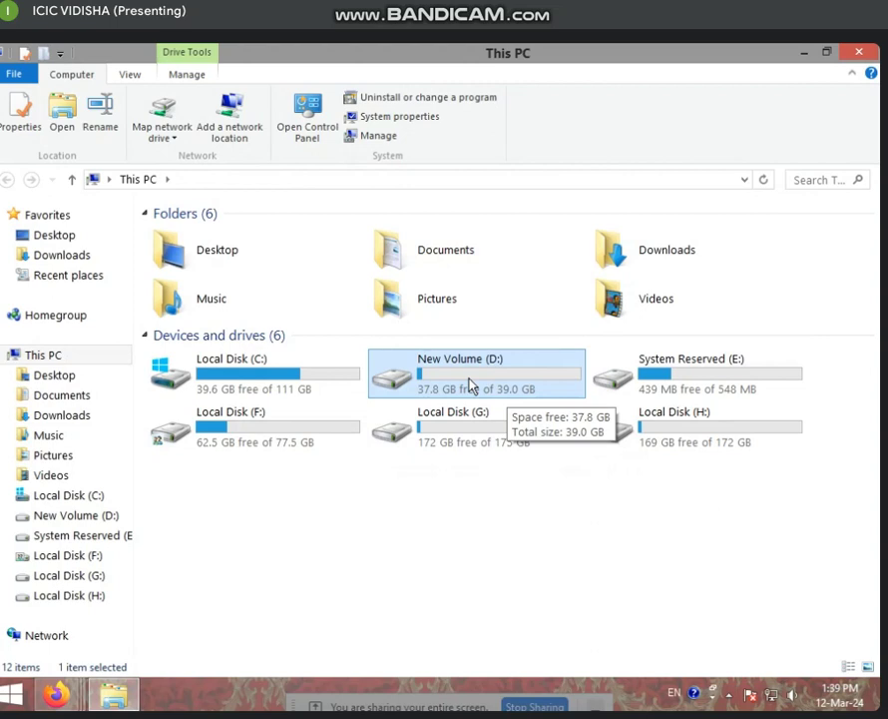
{"action": "left_click", "coordinate": [859, 50]}
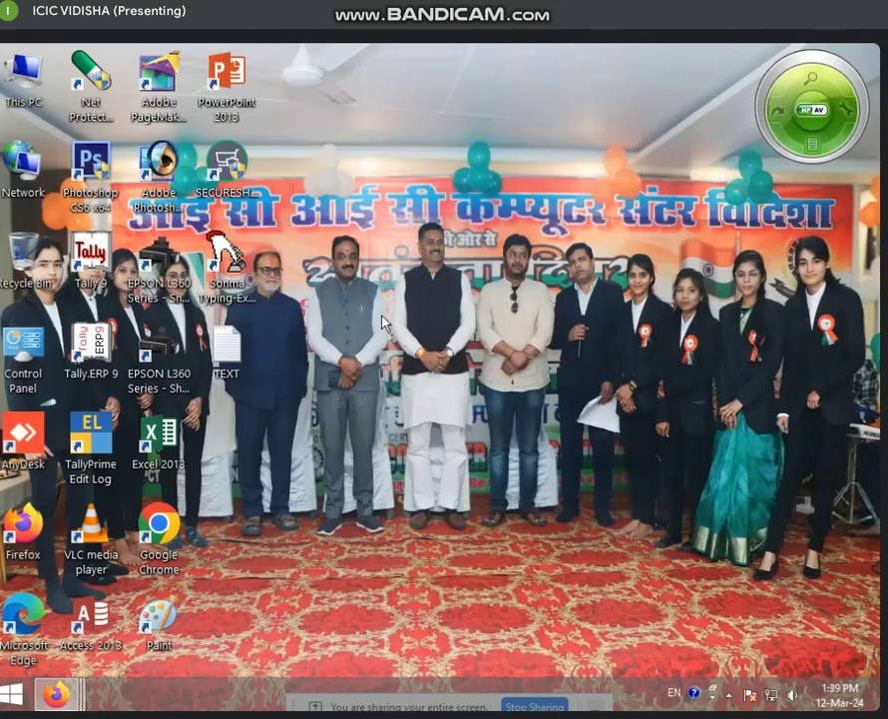
View the processor and installed memory details in the properties of This PC, and close the window.
{"action": "right_click", "coordinate": [16, 88]}
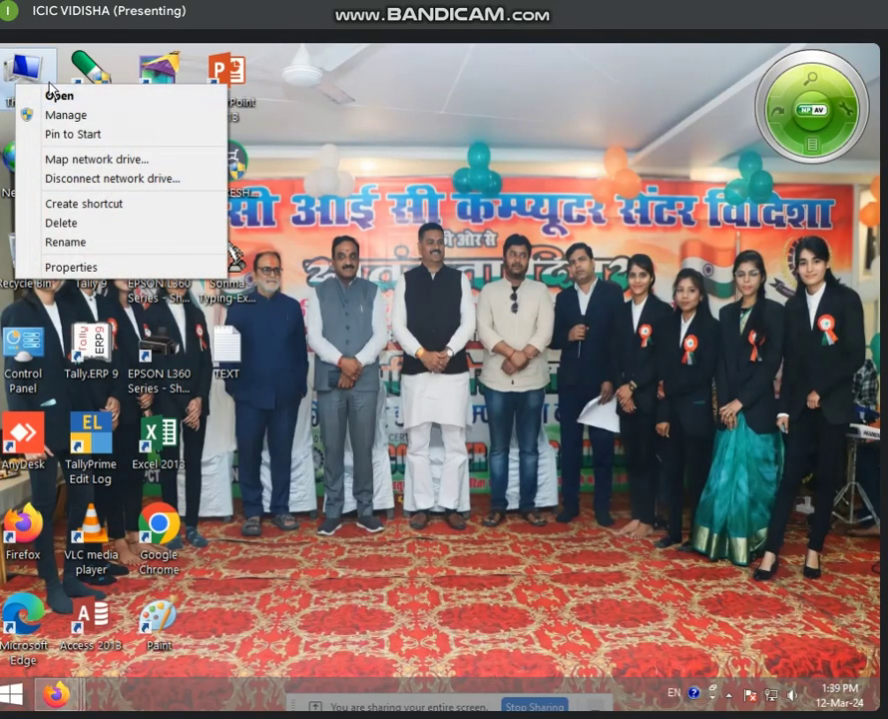
{"action": "left_click", "coordinate": [70, 266]}
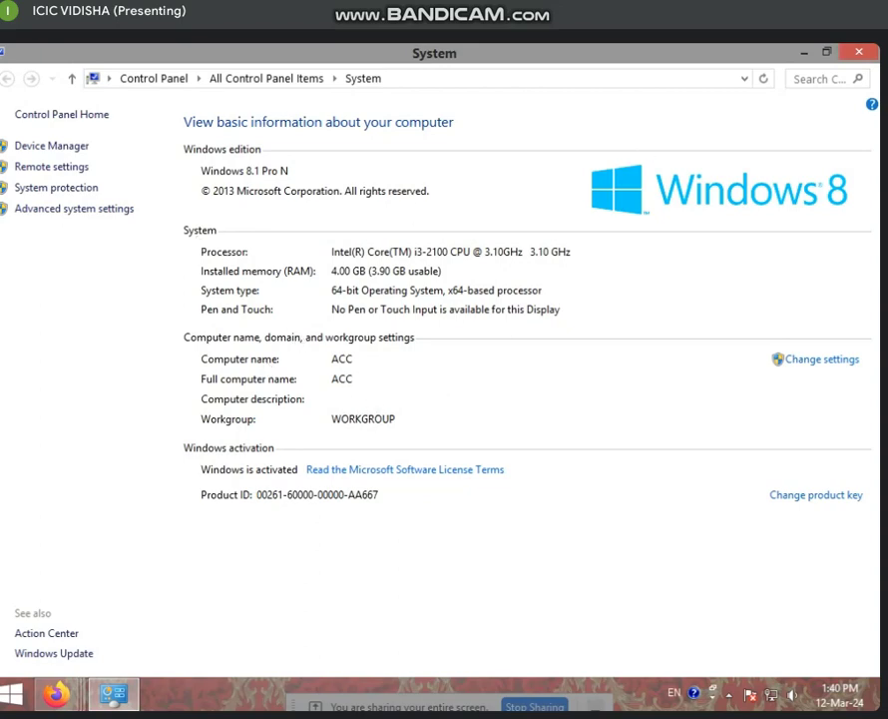
{"action": "key", "text": "alt+F4"}
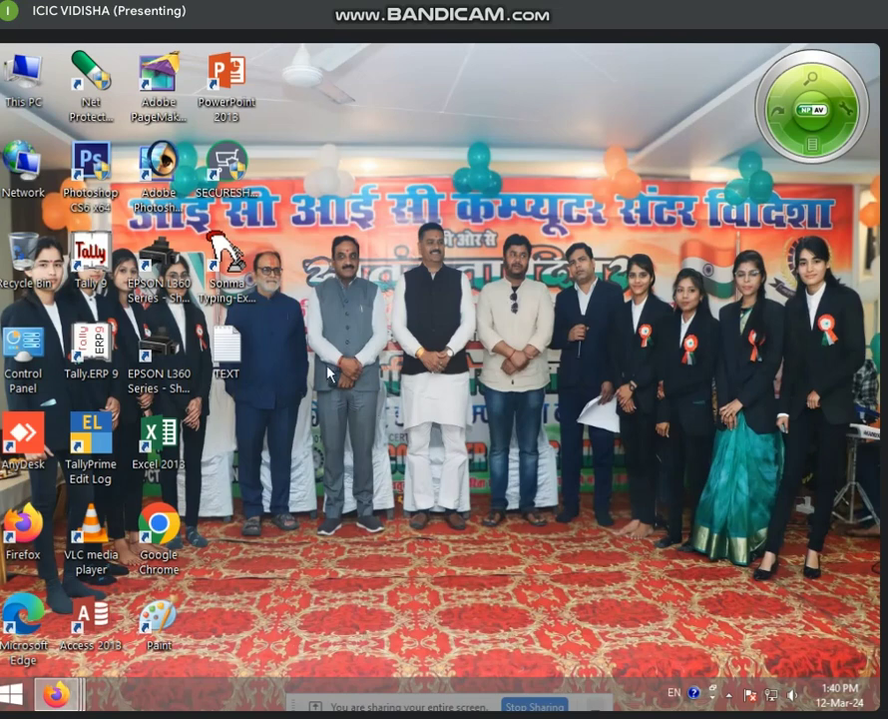
Open Google Chrome and search Google for HARD DISK.
{"action": "double_click", "coordinate": [161, 549]}
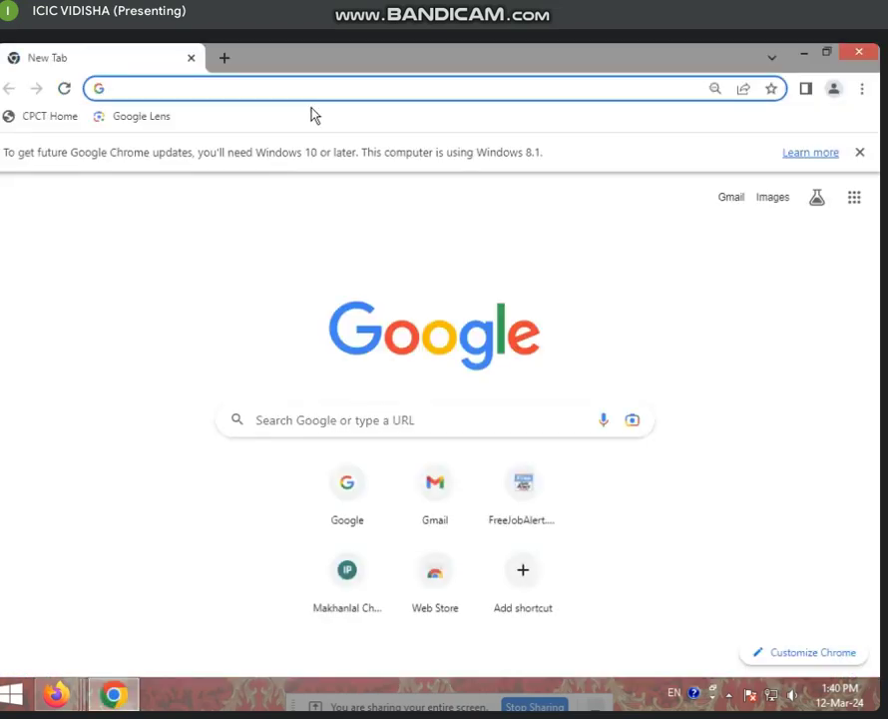
{"action": "left_click", "coordinate": [310, 95]}
{"action": "type", "text": "HA"}
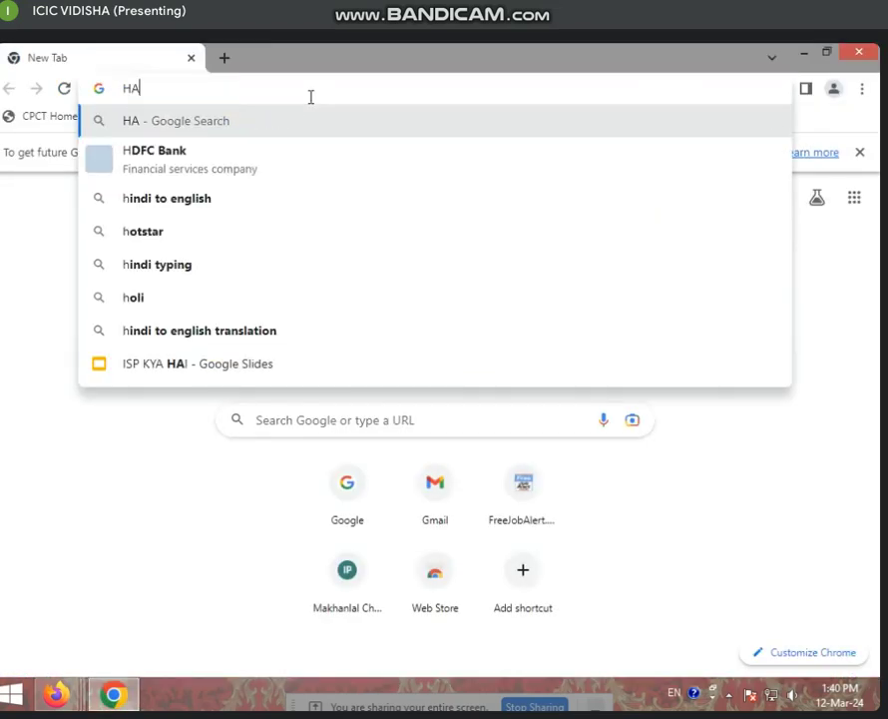
{"action": "type", "text": "RD DIST"}
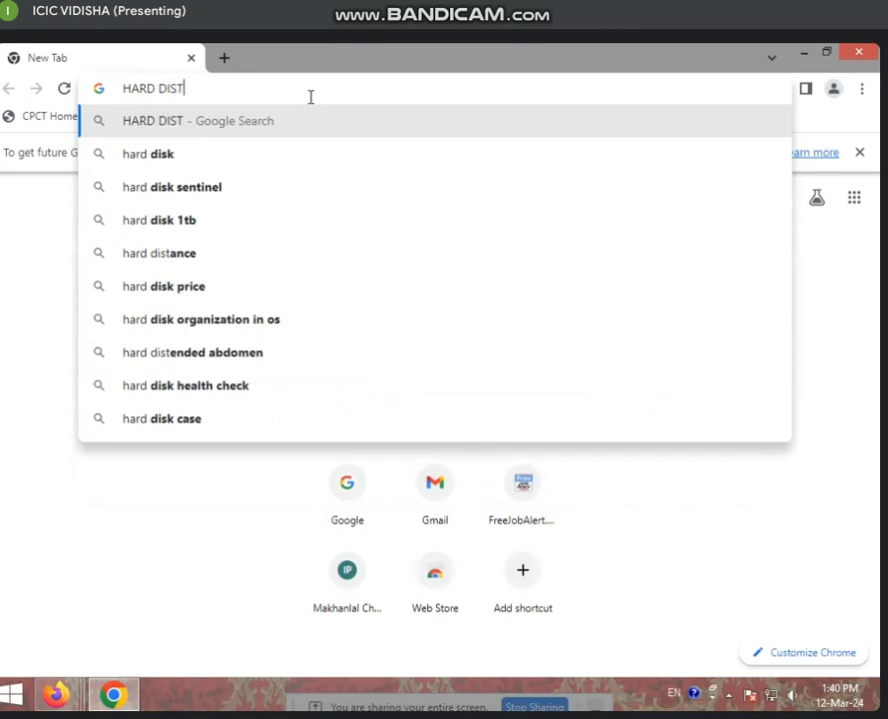
{"action": "key", "text": "BackSpace"}
{"action": "type", "text": "K"}
{"action": "key", "text": "Return"}
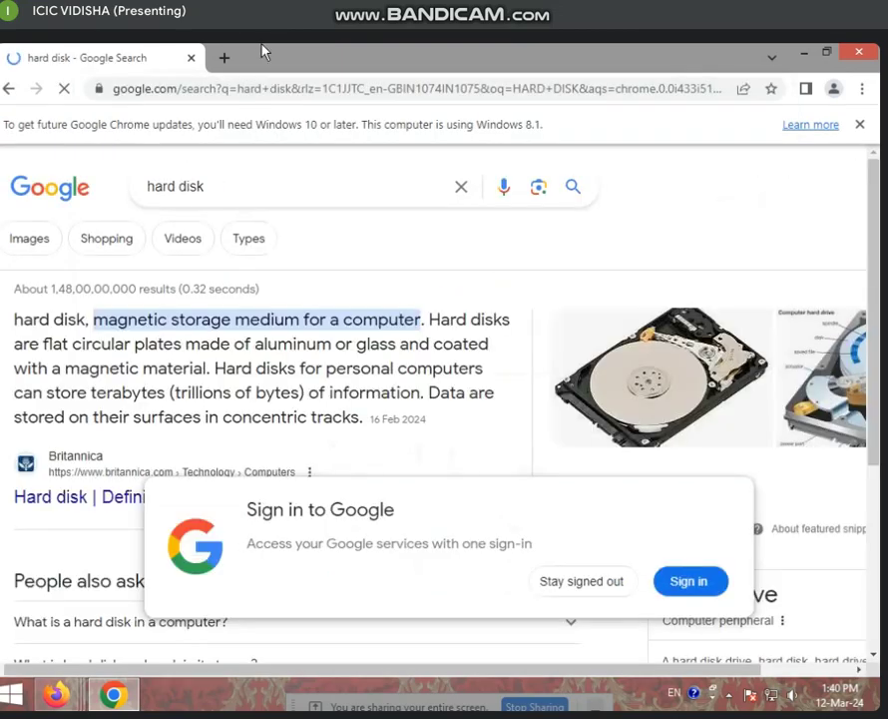
Look through the image results for hard disk and close the browser.
{"action": "left_click", "coordinate": [36, 240]}
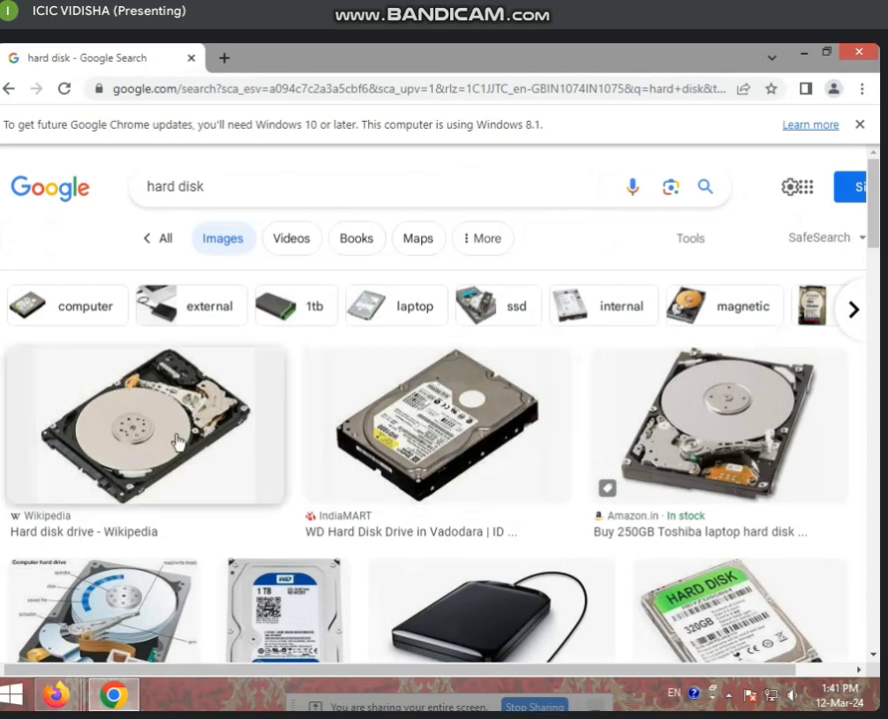
{"action": "scroll", "coordinate": [689, 419], "scroll_direction": "down", "scroll_amount": 1}
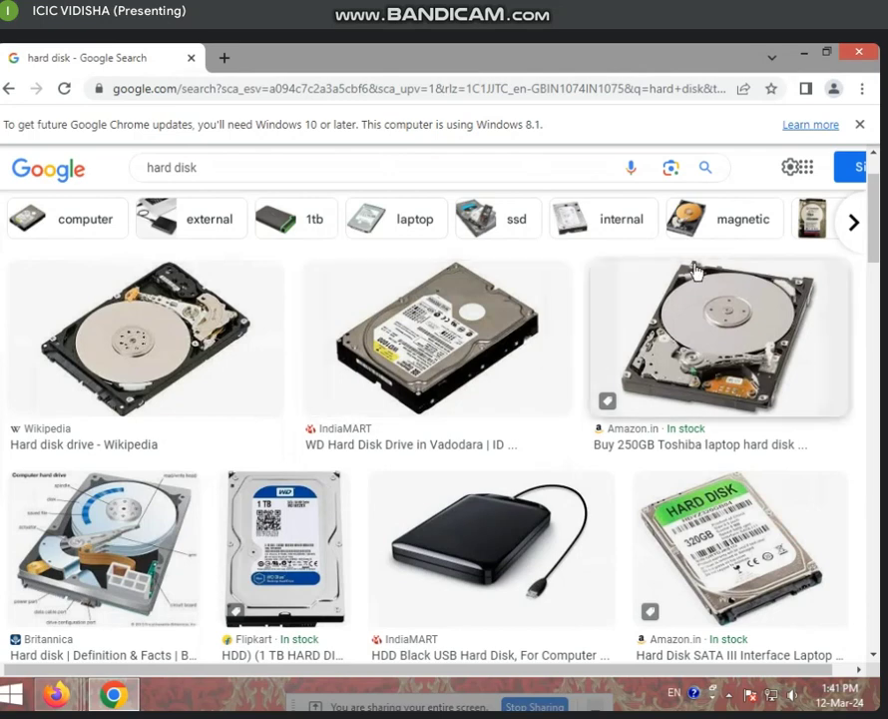
{"action": "left_click", "coordinate": [860, 53]}
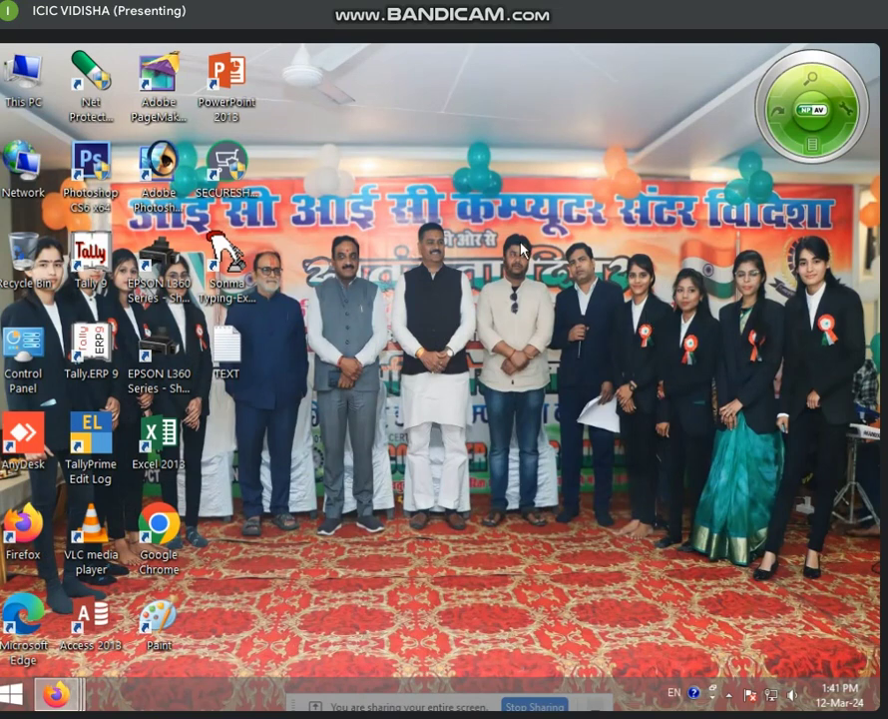
Open Computer Management for This PC and display Disk Management.
{"action": "right_click", "coordinate": [26, 73]}
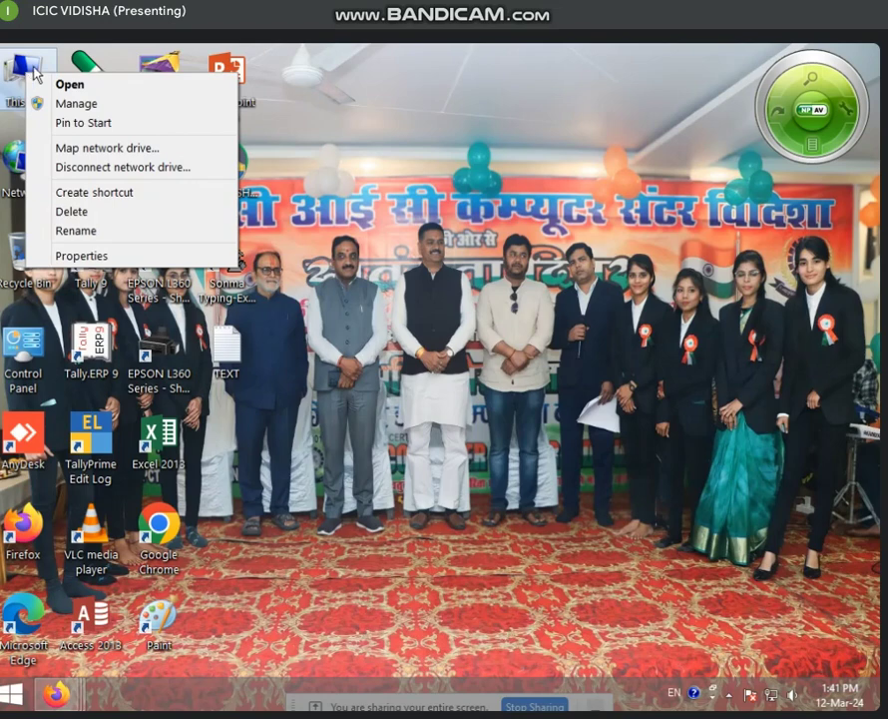
{"action": "left_click", "coordinate": [70, 103]}
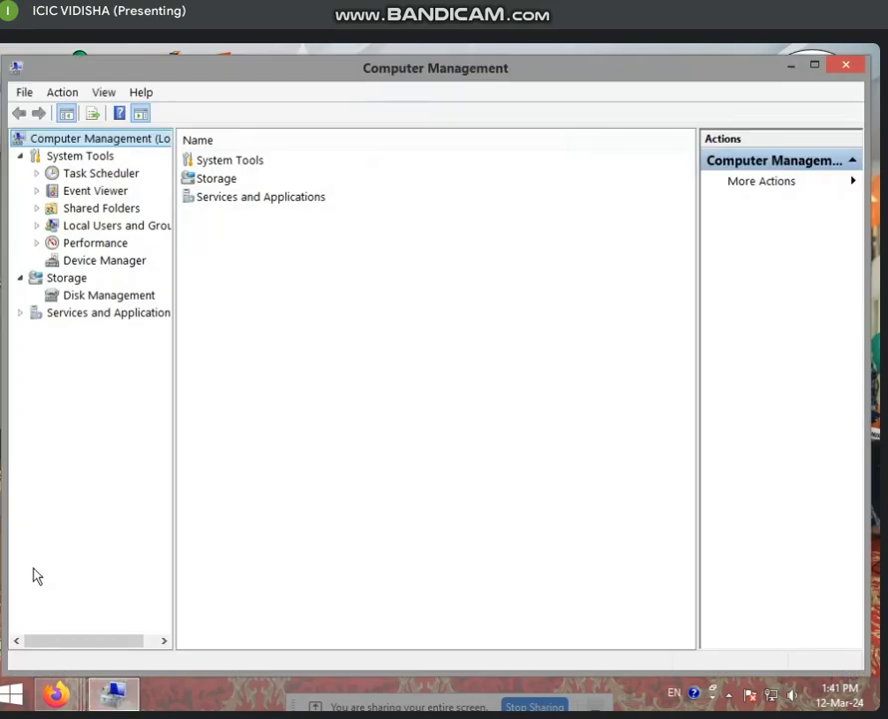
{"action": "left_click", "coordinate": [92, 300]}
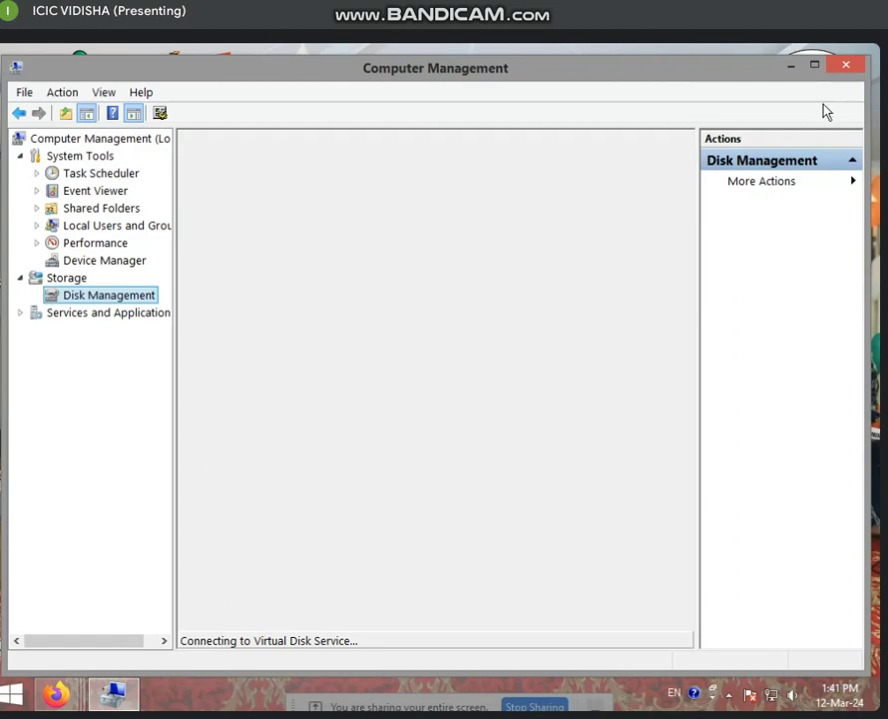
{"action": "mouse_move", "coordinate": [168, 638]}
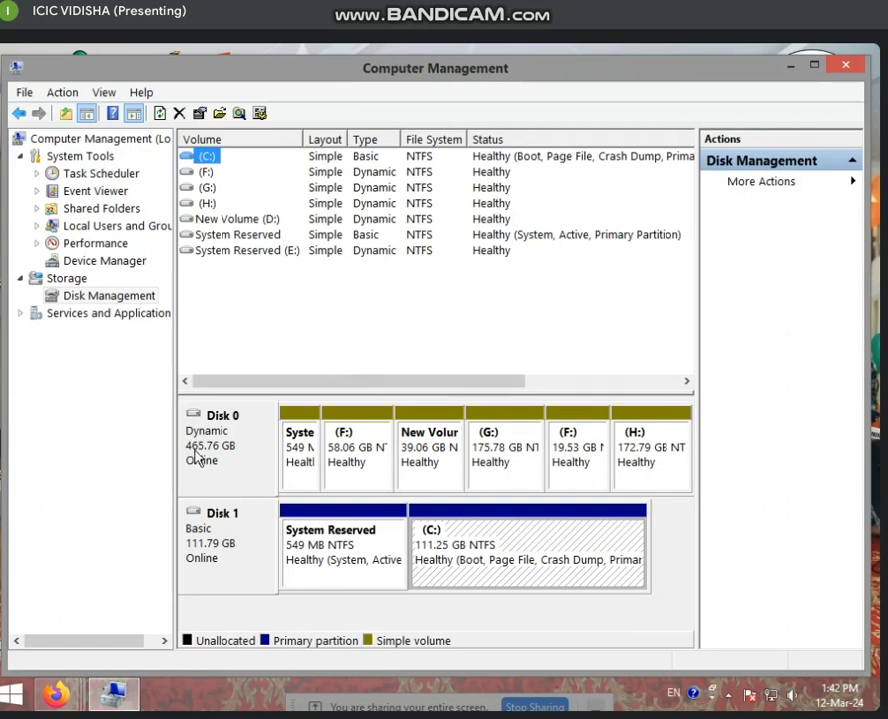
Examine the System Reserved (E:), F:, New Volume (D:) and G: partitions of Disk 0 one after another.
{"action": "left_click", "coordinate": [310, 463]}
{"action": "left_click", "coordinate": [356, 463]}
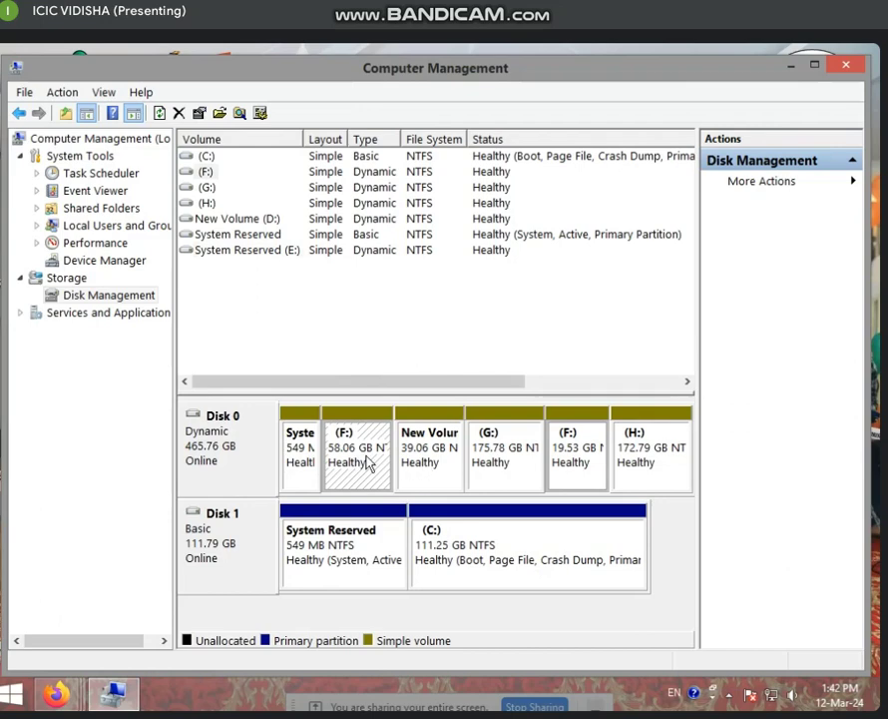
{"action": "left_click", "coordinate": [441, 467]}
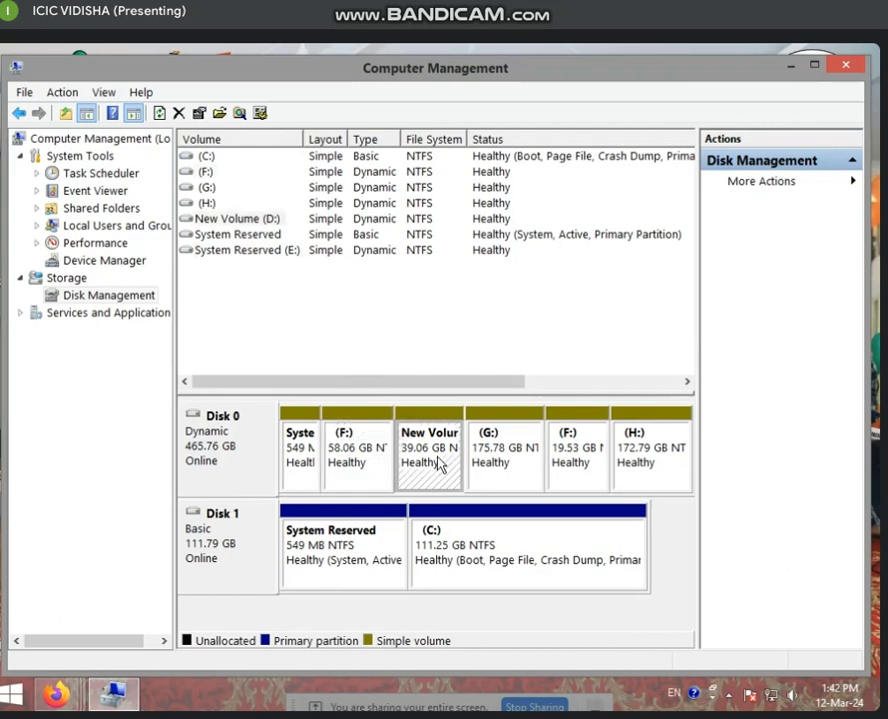
{"action": "left_click", "coordinate": [506, 481]}
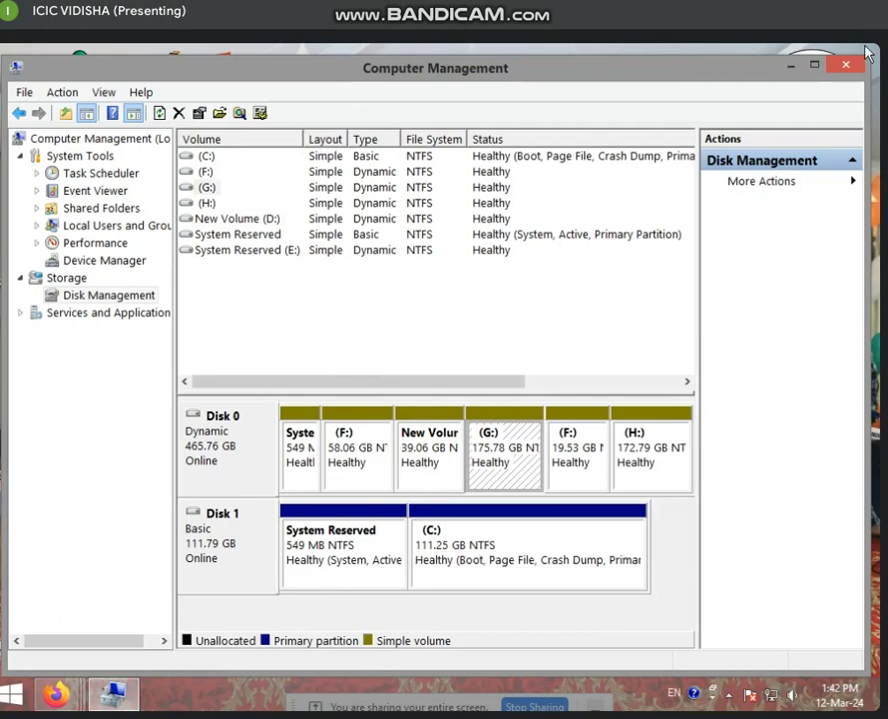
Close Computer Management, open This PC and view the properties of Local Disk (C:), including its used and free space.
{"action": "left_click", "coordinate": [845, 67]}
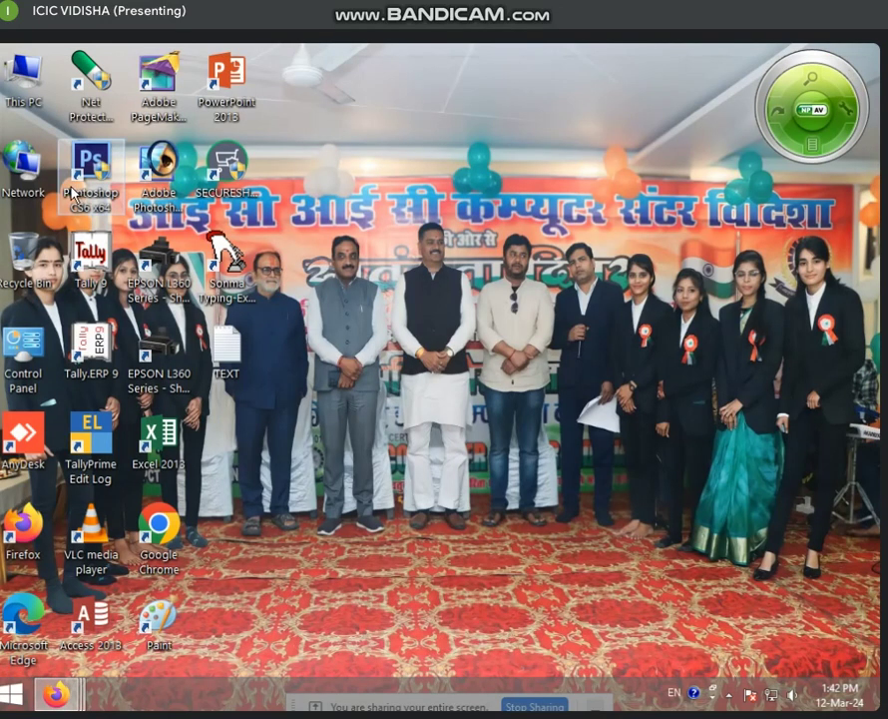
{"action": "double_click", "coordinate": [14, 100]}
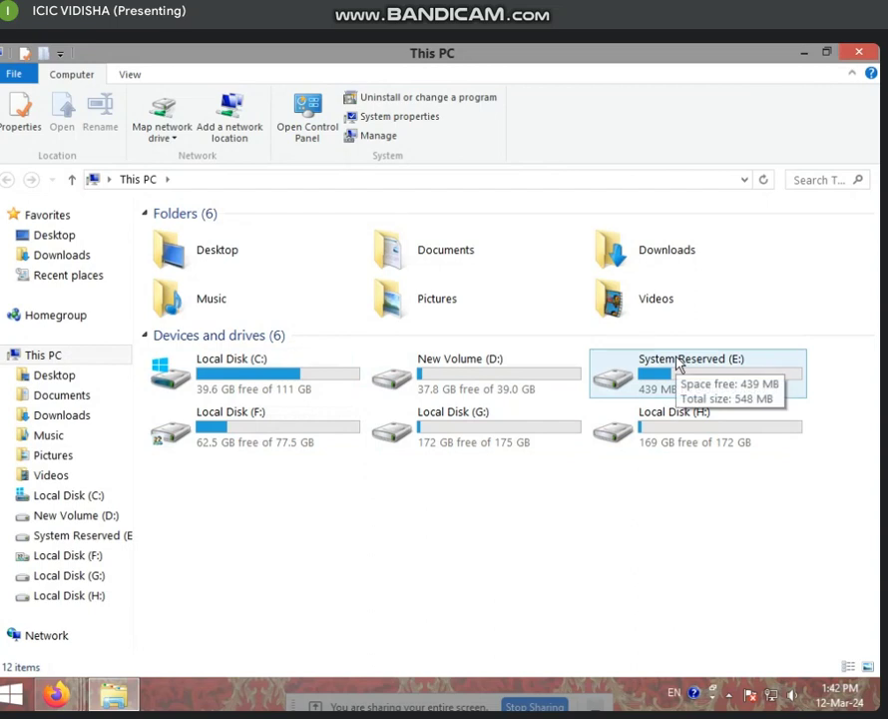
{"action": "right_click", "coordinate": [238, 376]}
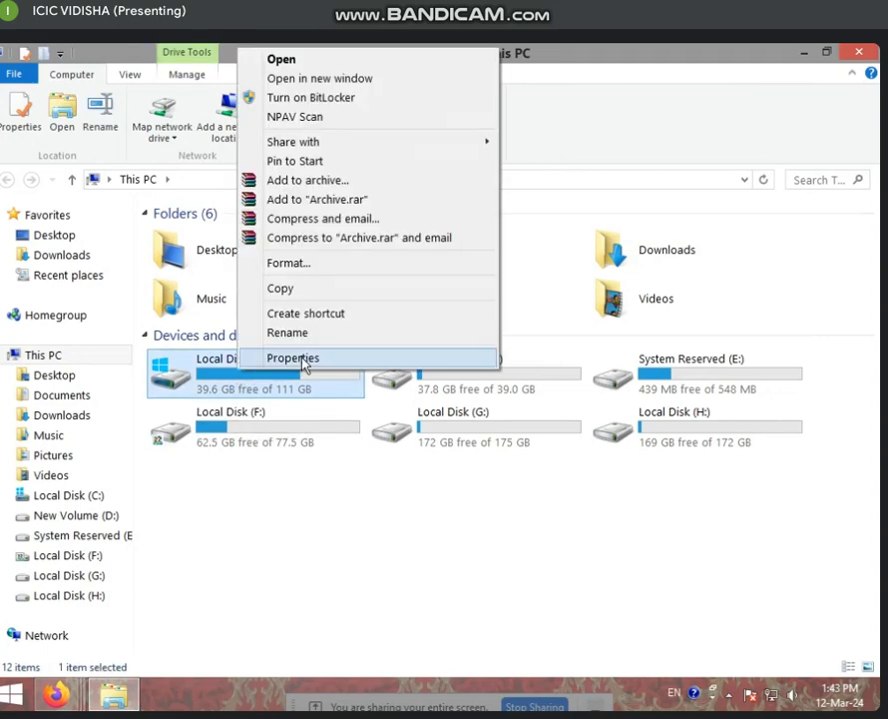
{"action": "left_click", "coordinate": [293, 358]}
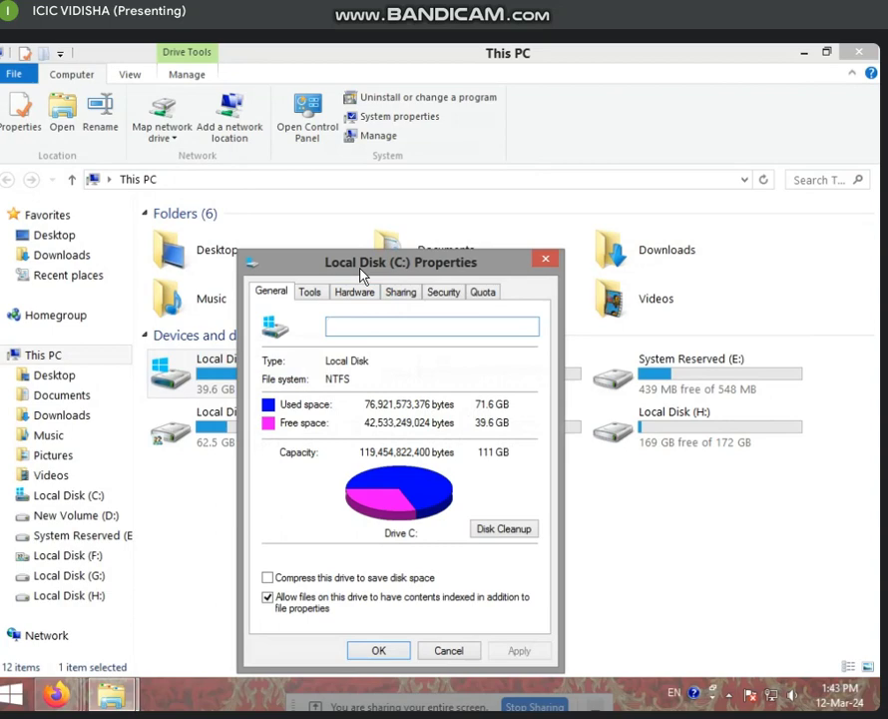
{"action": "left_click_drag", "start_coordinate": [361, 271], "coordinate": [340, 227]}
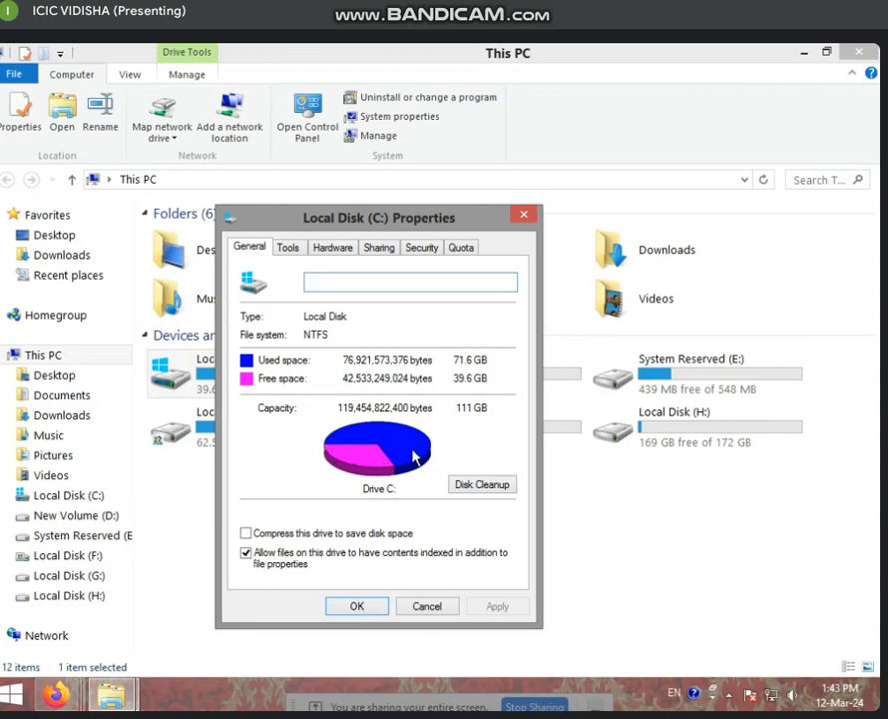
{"action": "left_click", "coordinate": [524, 215]}
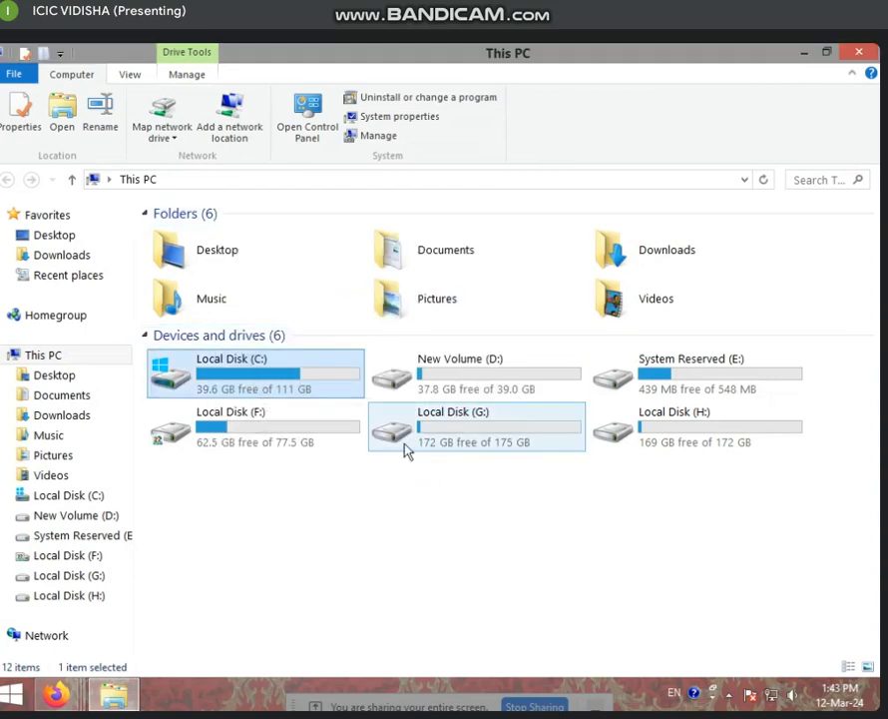
View the properties of Local Disk (G:) and close This PC.
{"action": "right_click", "coordinate": [428, 432]}
{"action": "left_click", "coordinate": [469, 413]}
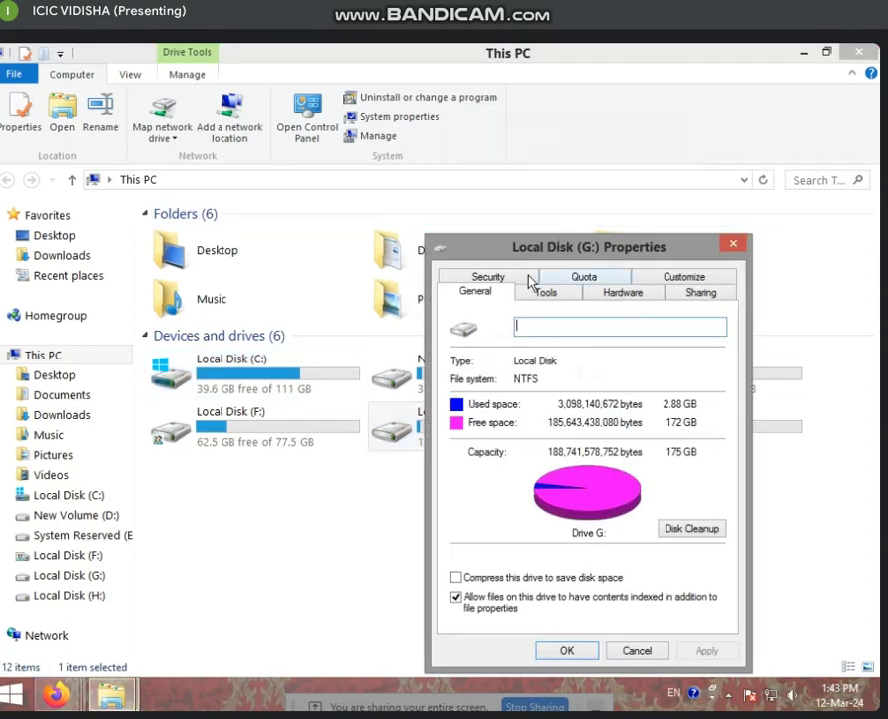
{"action": "left_click", "coordinate": [736, 246]}
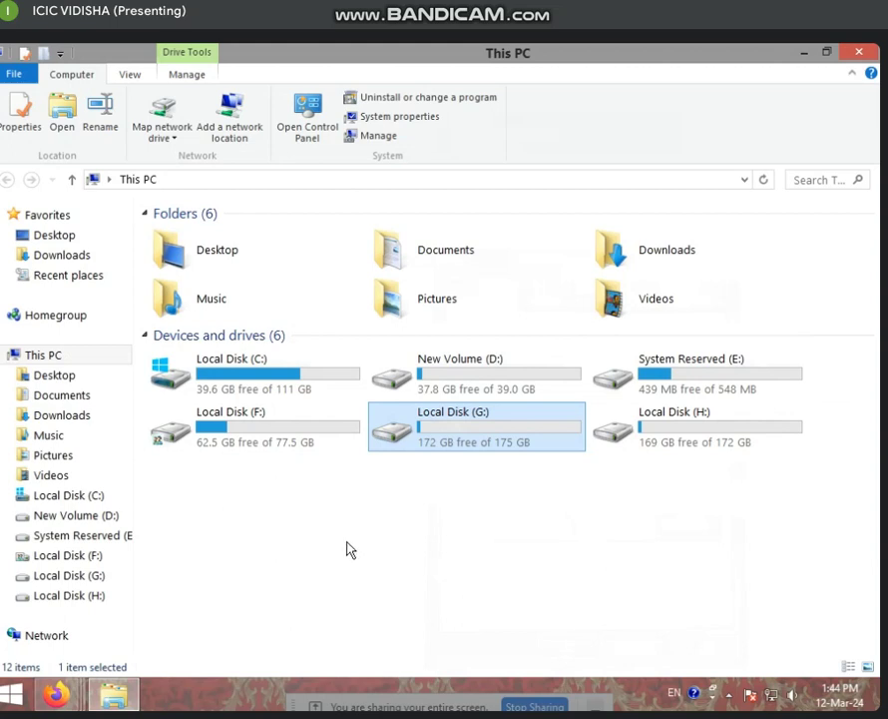
{"action": "left_click", "coordinate": [859, 51]}
Open Computer Management for This PC, examine Disk 0 in Disk Management and close the window.
{"action": "right_click", "coordinate": [21, 98]}
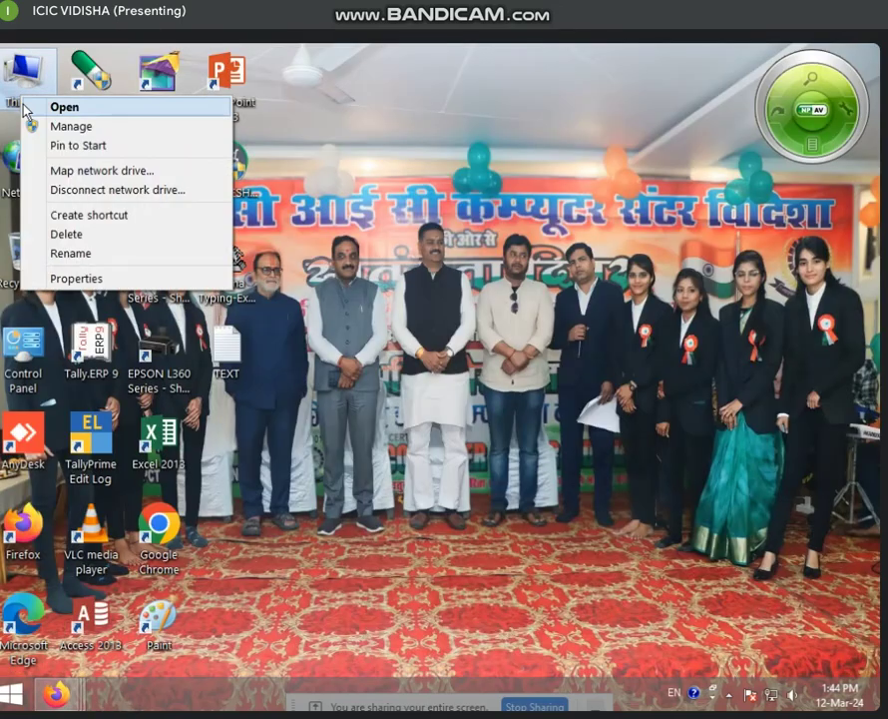
{"action": "left_click", "coordinate": [57, 127]}
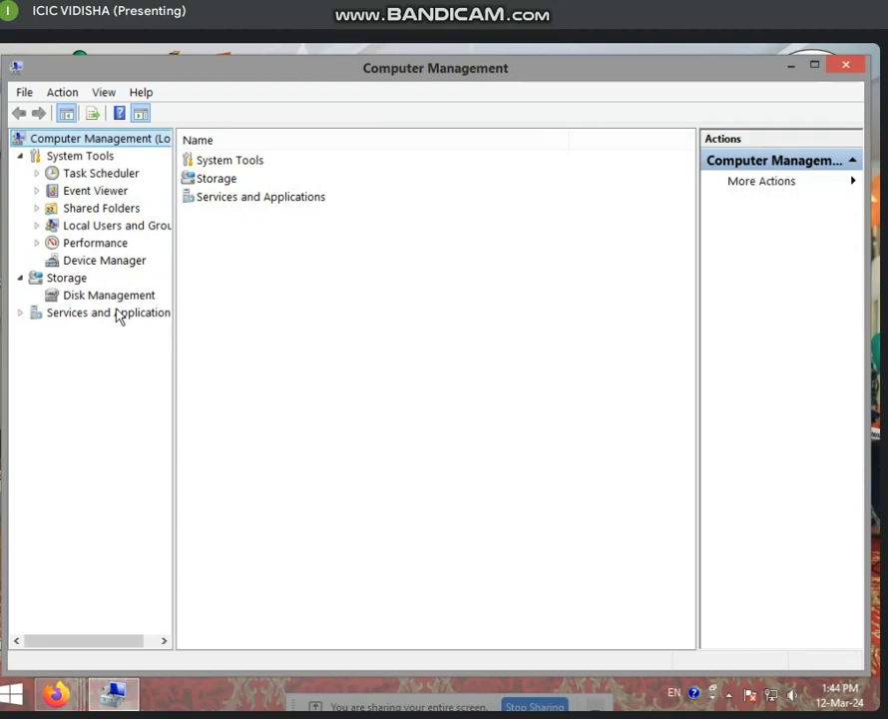
{"action": "left_click", "coordinate": [108, 296]}
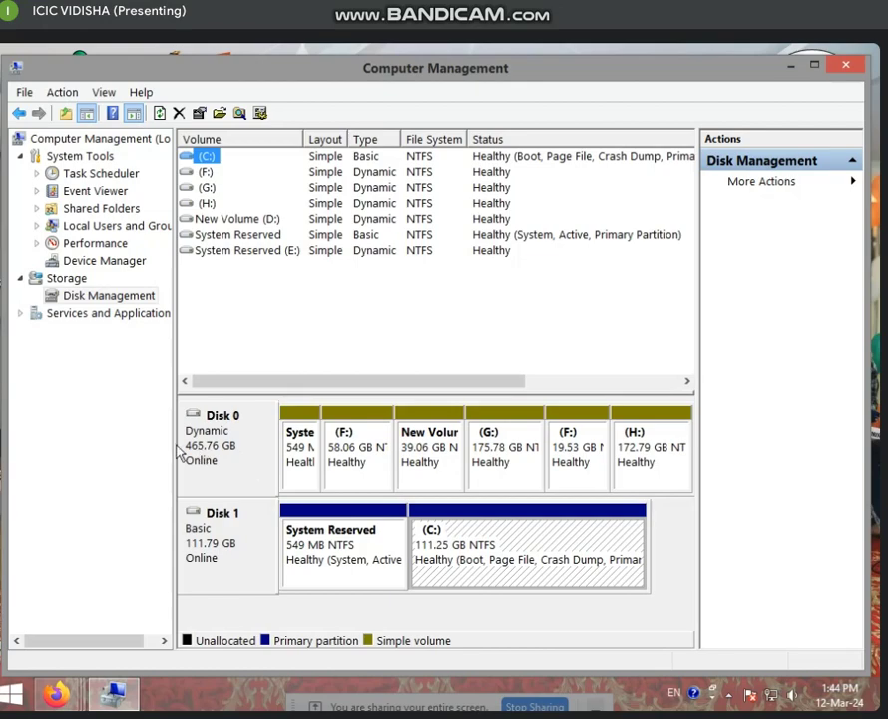
{"action": "left_click", "coordinate": [847, 68]}
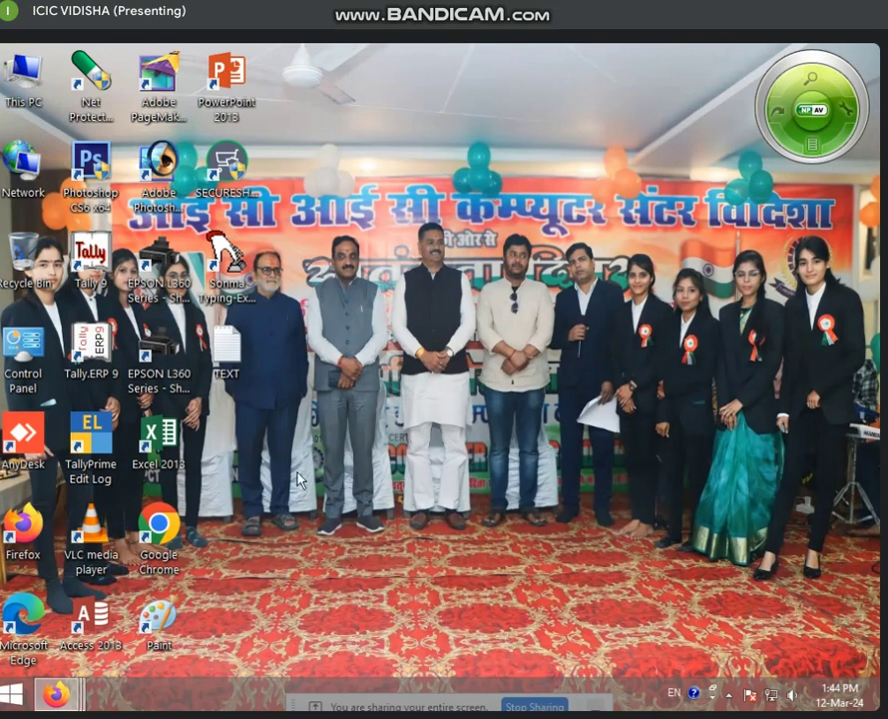
Create a blank workbook in Excel 2013 and enter KNFGKLFG\, G, F, G, DFG, DFG, G and DFG in cells J8 to J15.
{"action": "double_click", "coordinate": [163, 440]}
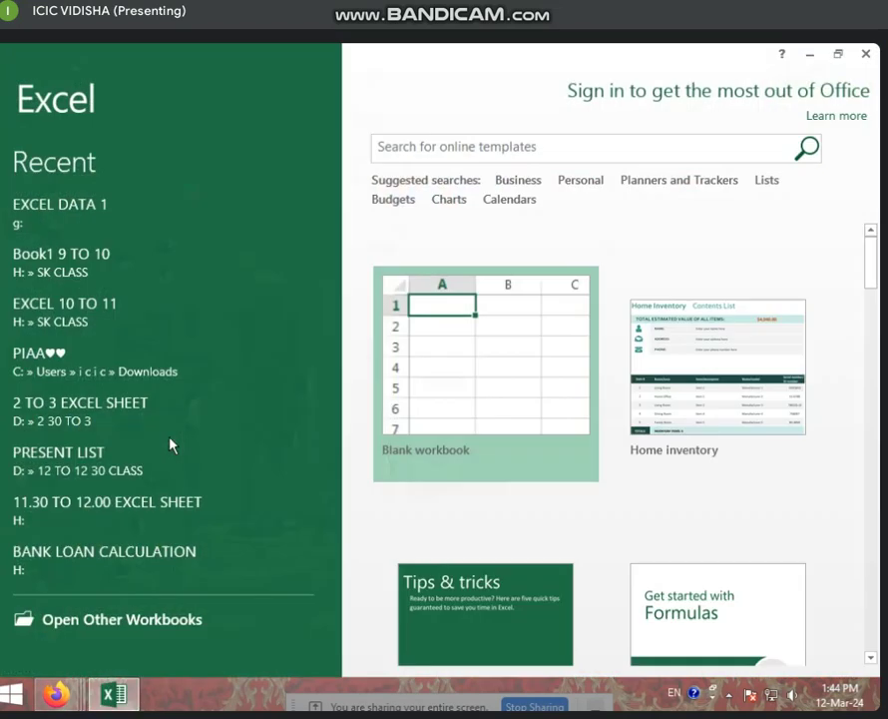
{"action": "left_click", "coordinate": [563, 415]}
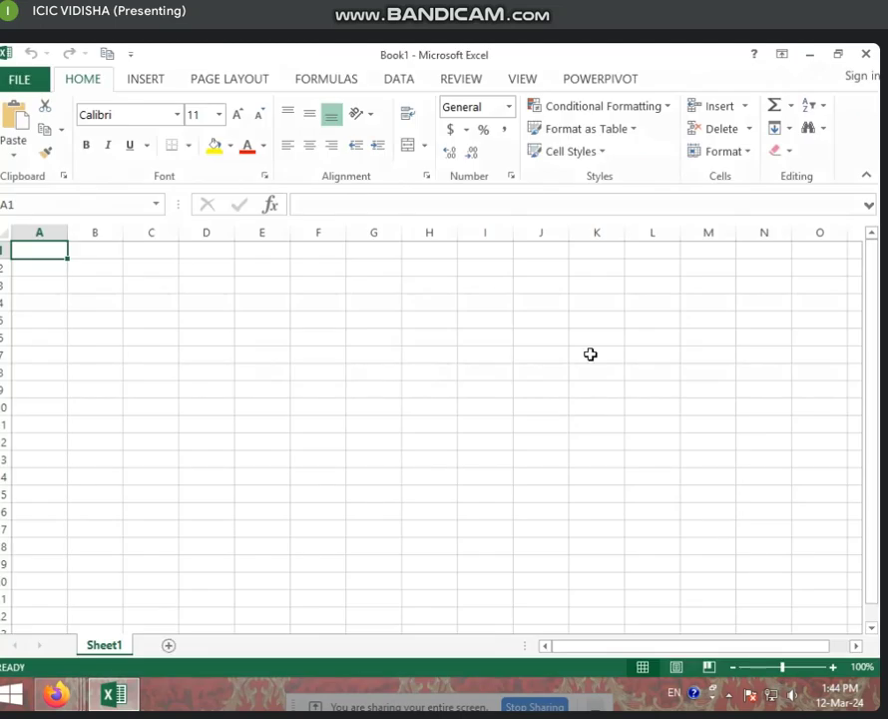
{"action": "left_click", "coordinate": [522, 370]}
{"action": "type", "text": "KNFGKLFG\\"}
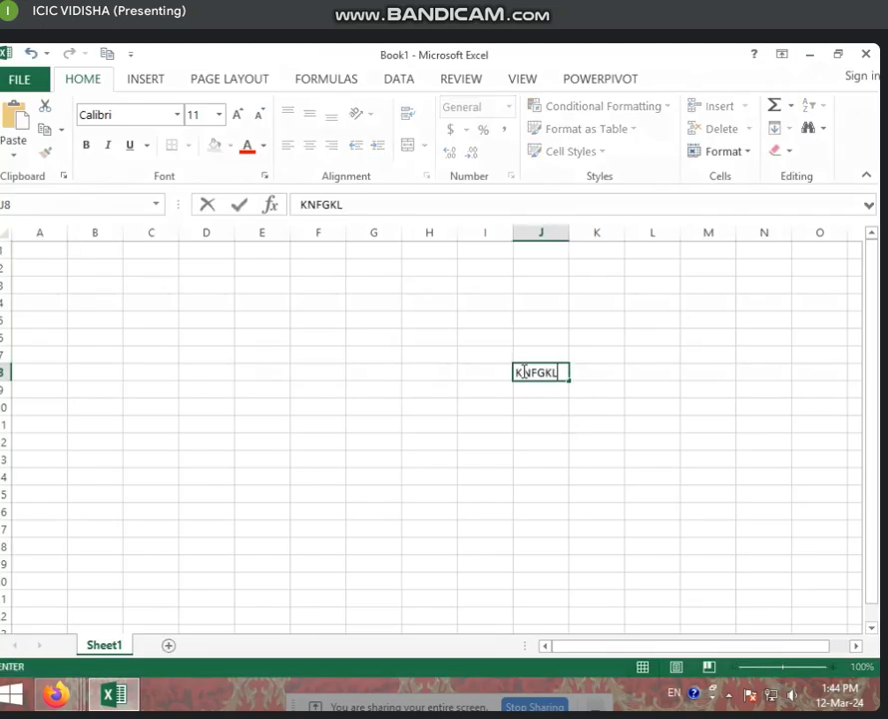
{"action": "key", "text": "Return"}
{"action": "type", "text": "G"}
{"action": "key", "text": "Return"}
{"action": "type", "text": "F"}
{"action": "key", "text": "Return"}
{"action": "type", "text": "G DFG DFG G DFG"}
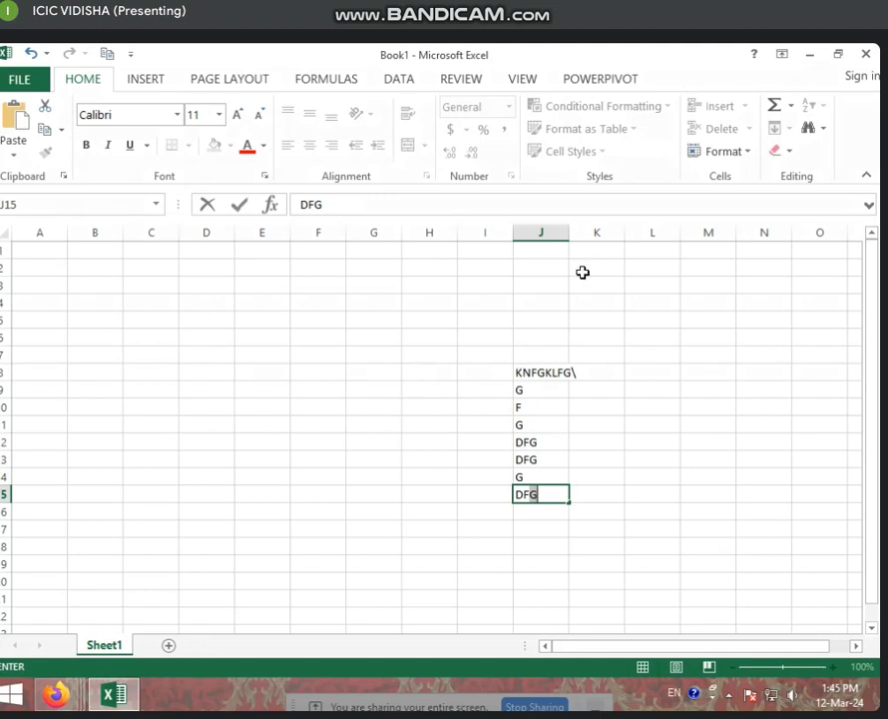
Close the workbook without saving its changes and refresh the desktop.
{"action": "left_click", "coordinate": [866, 54]}
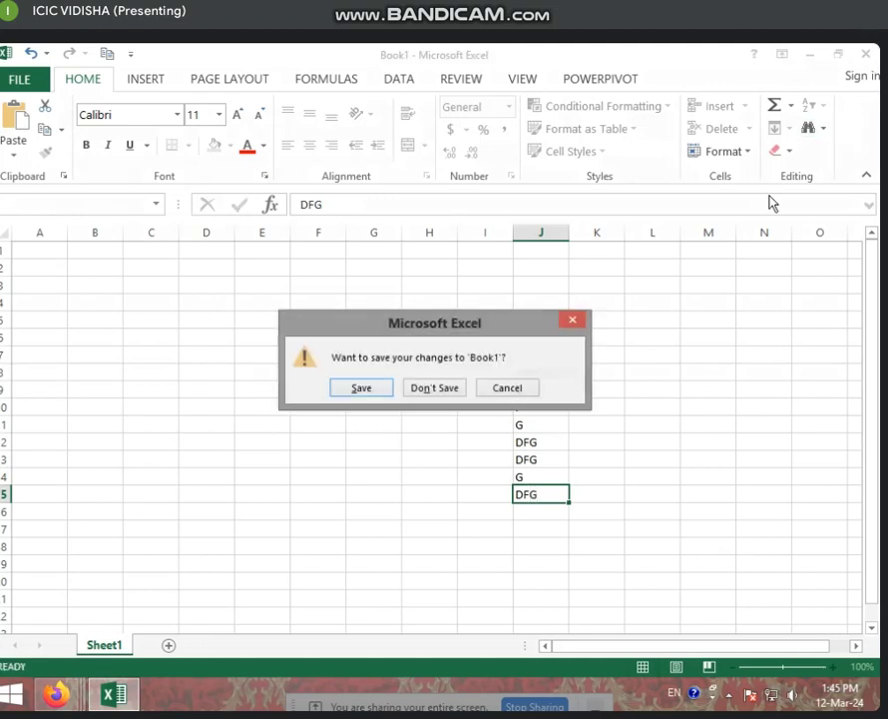
{"action": "left_click", "coordinate": [440, 386]}
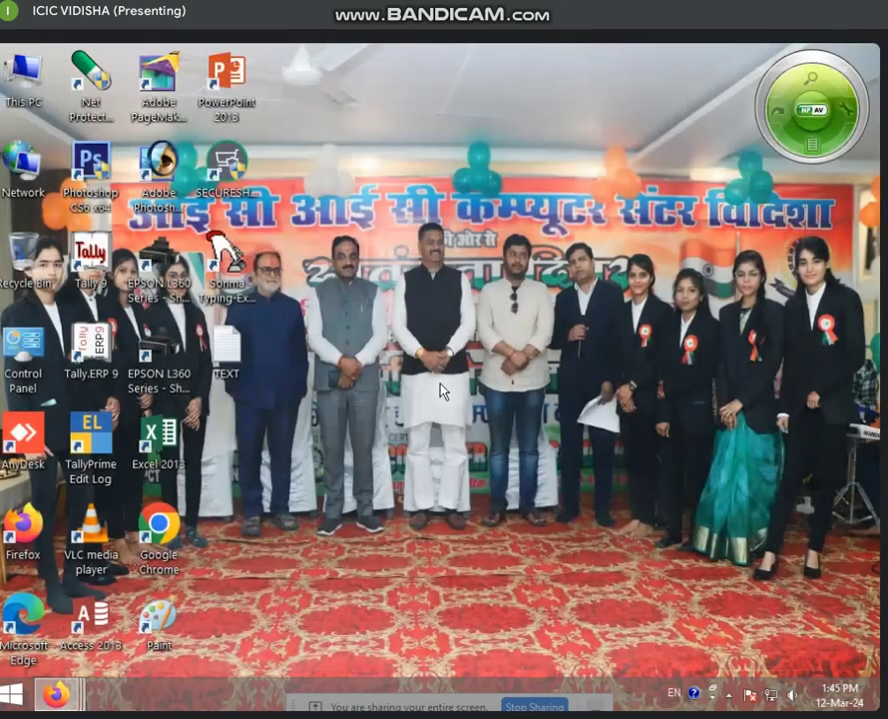
{"action": "right_click", "coordinate": [547, 323]}
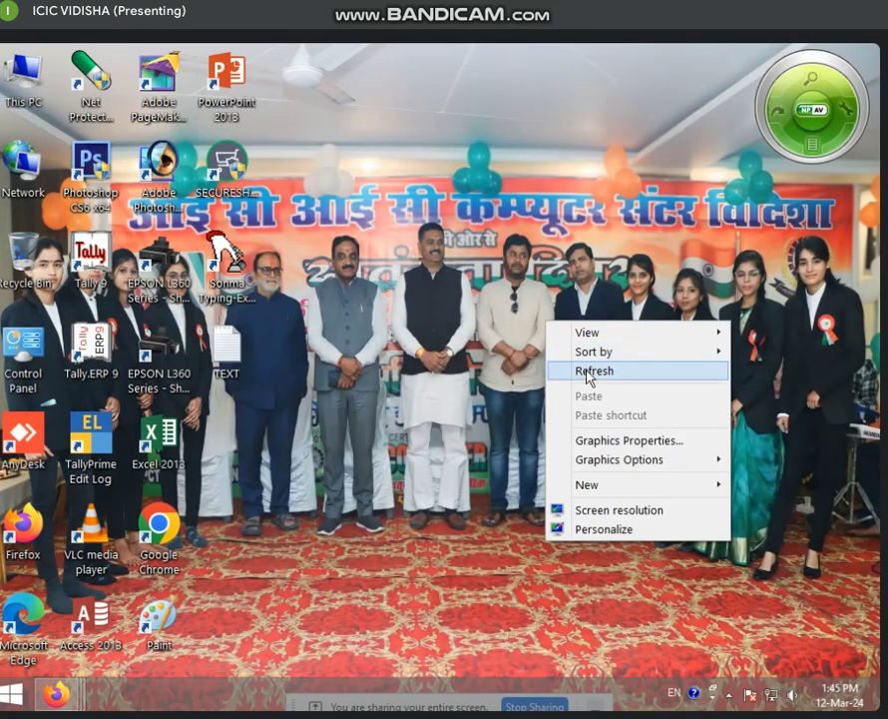
{"action": "left_click", "coordinate": [589, 373]}
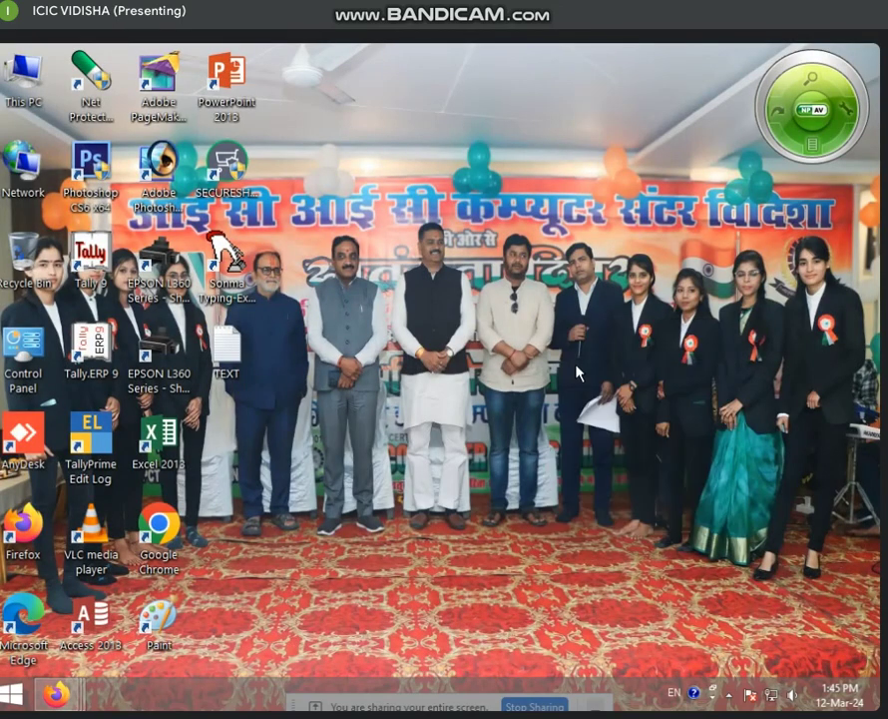